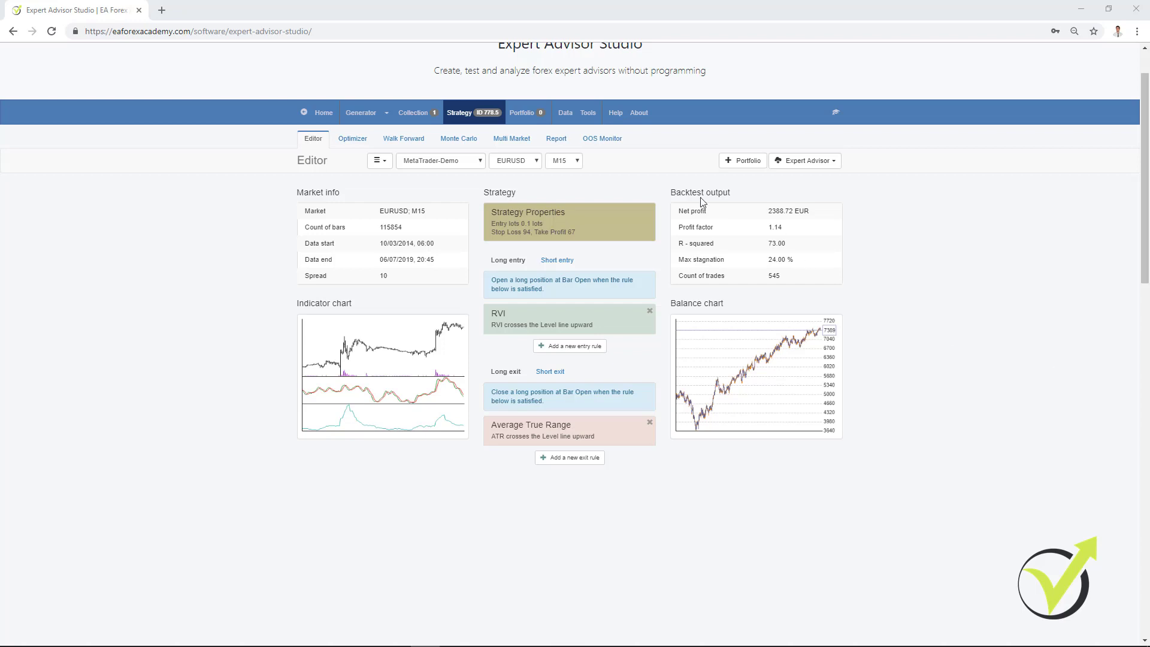
Remove all strategies from the collection and go to the Generator
click(410, 115)
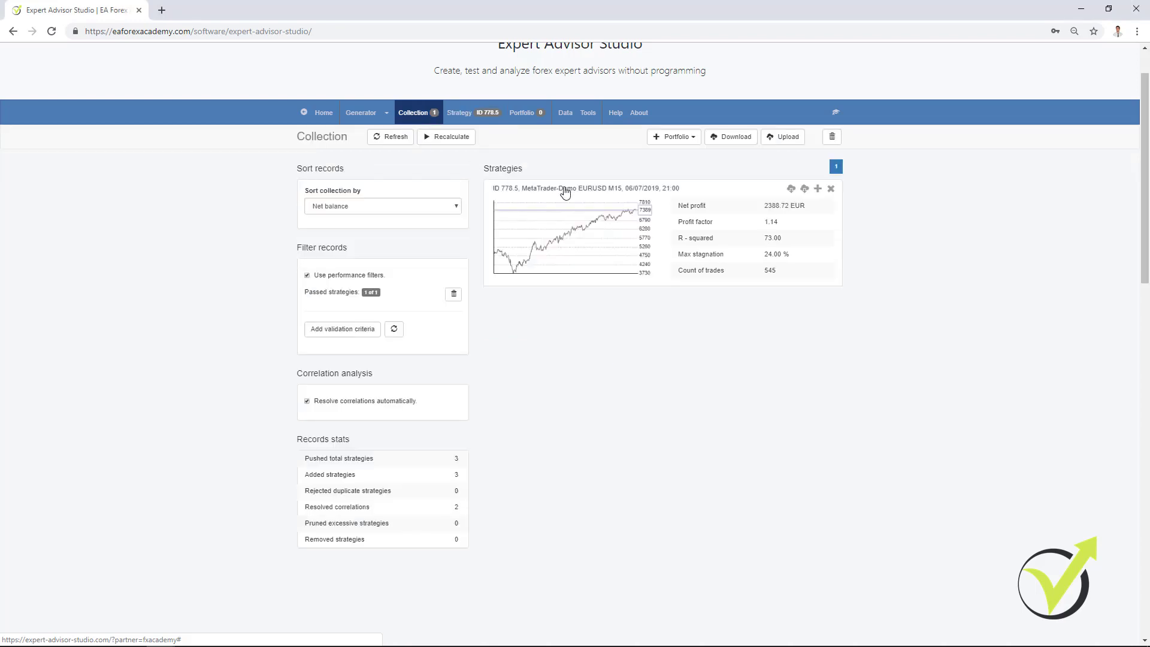
click(836, 142)
click(363, 115)
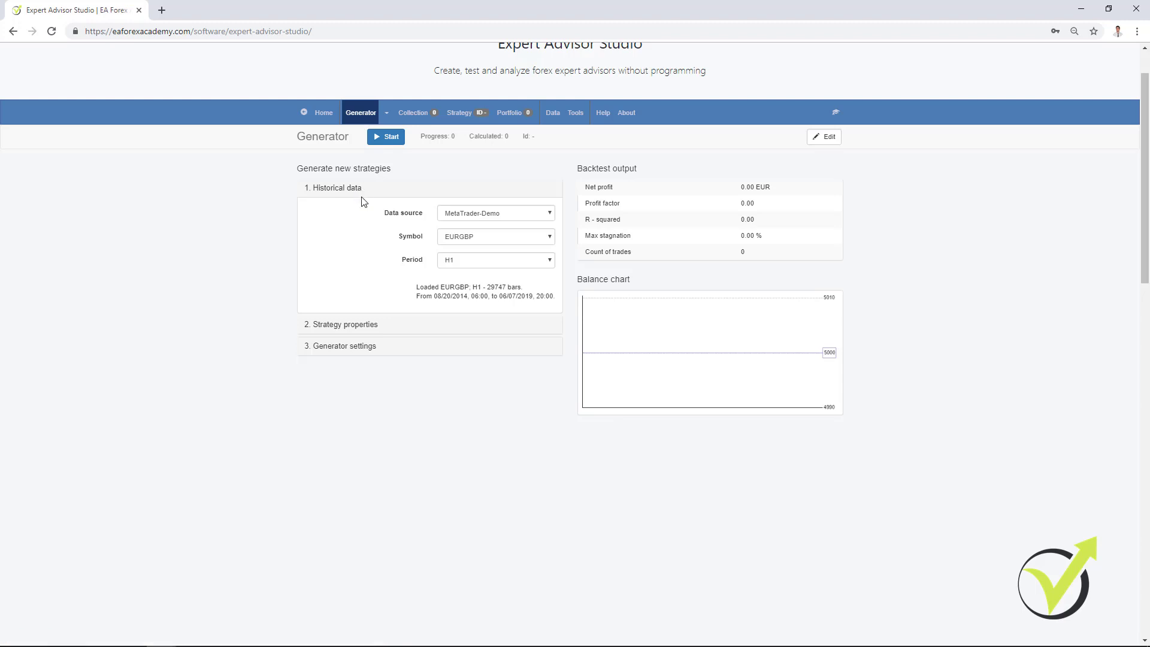
Set the Generator's historical data to source MetaTrader-Demo, symbol EURGBP and period M15
click(462, 215)
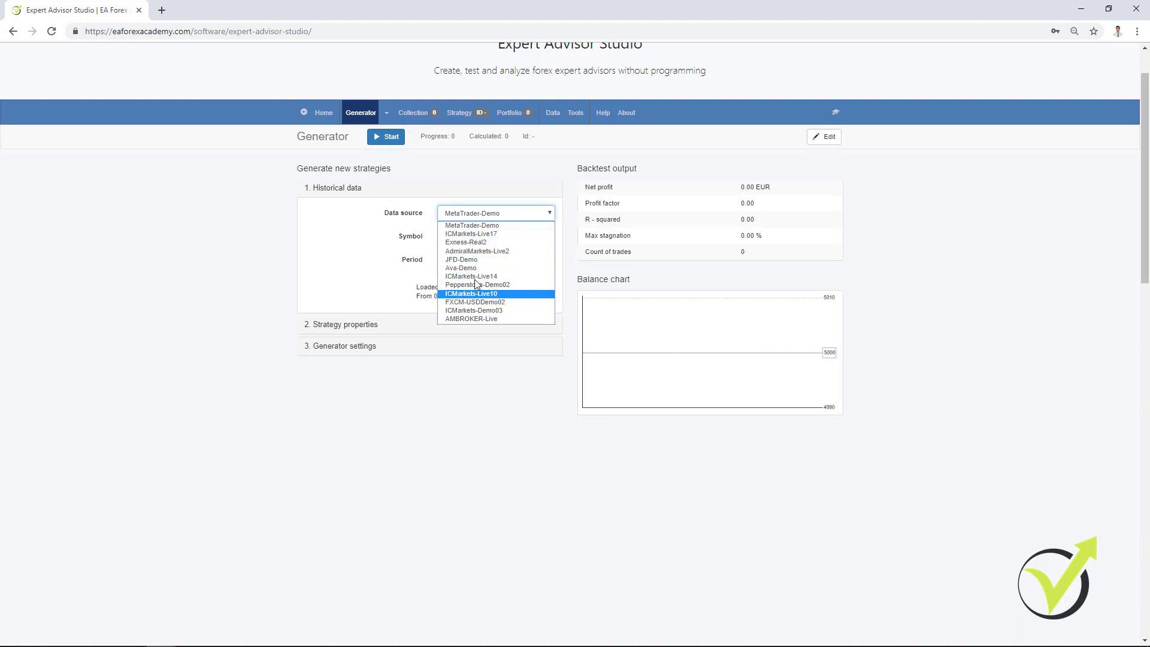
click(474, 226)
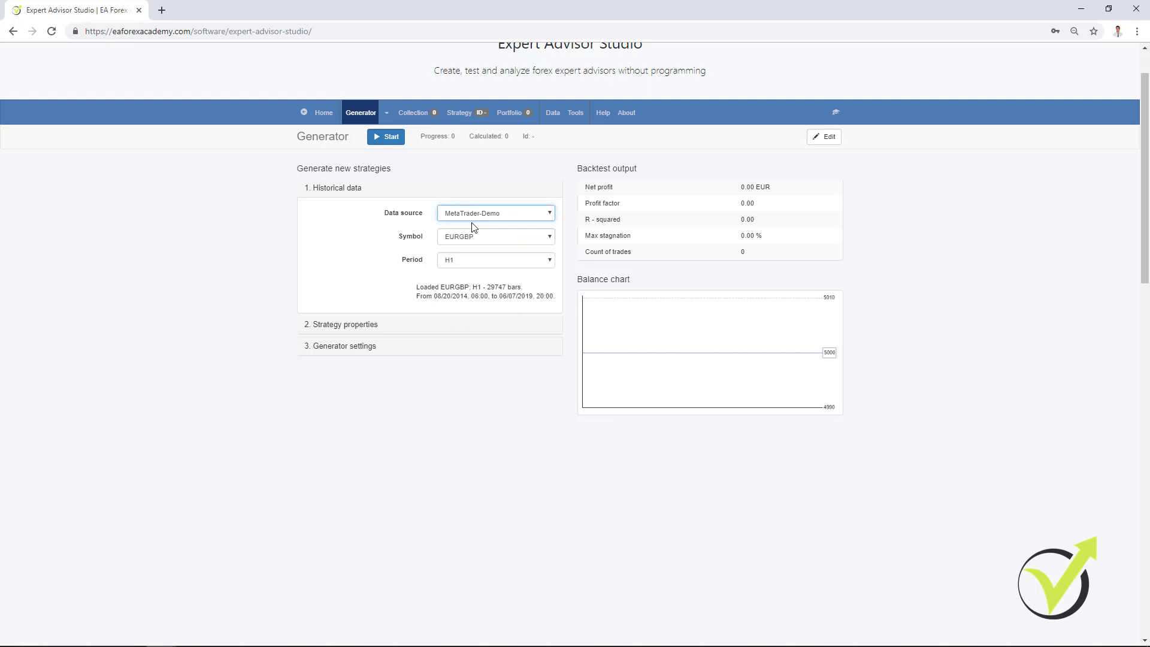
click(469, 239)
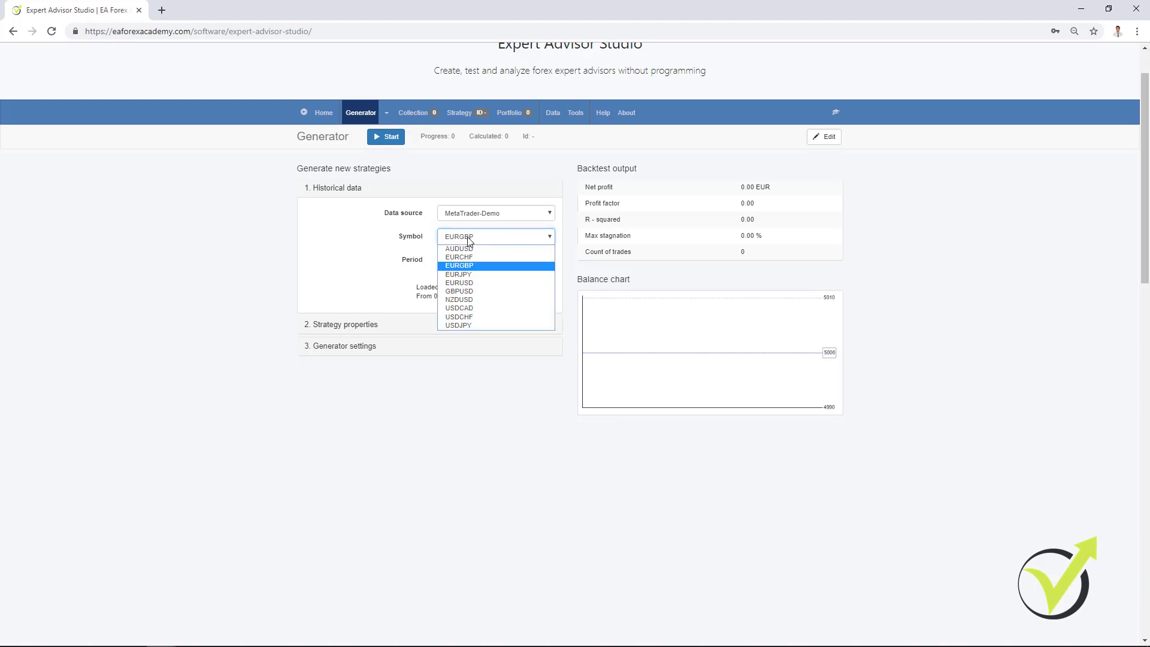
click(477, 267)
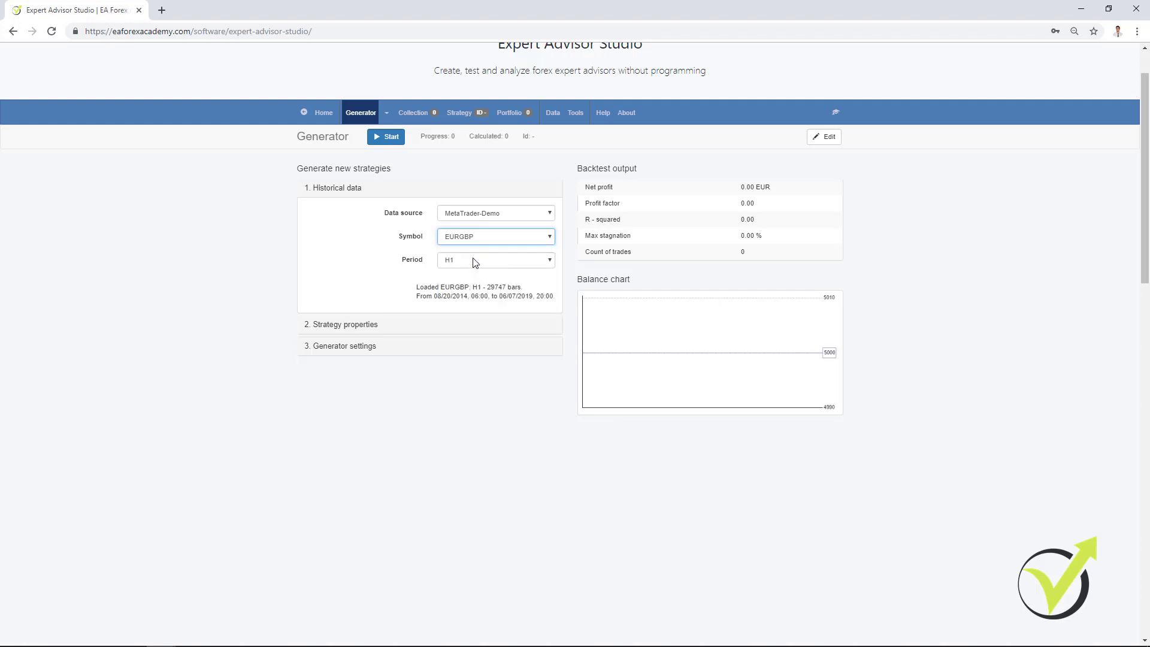
click(475, 261)
click(476, 289)
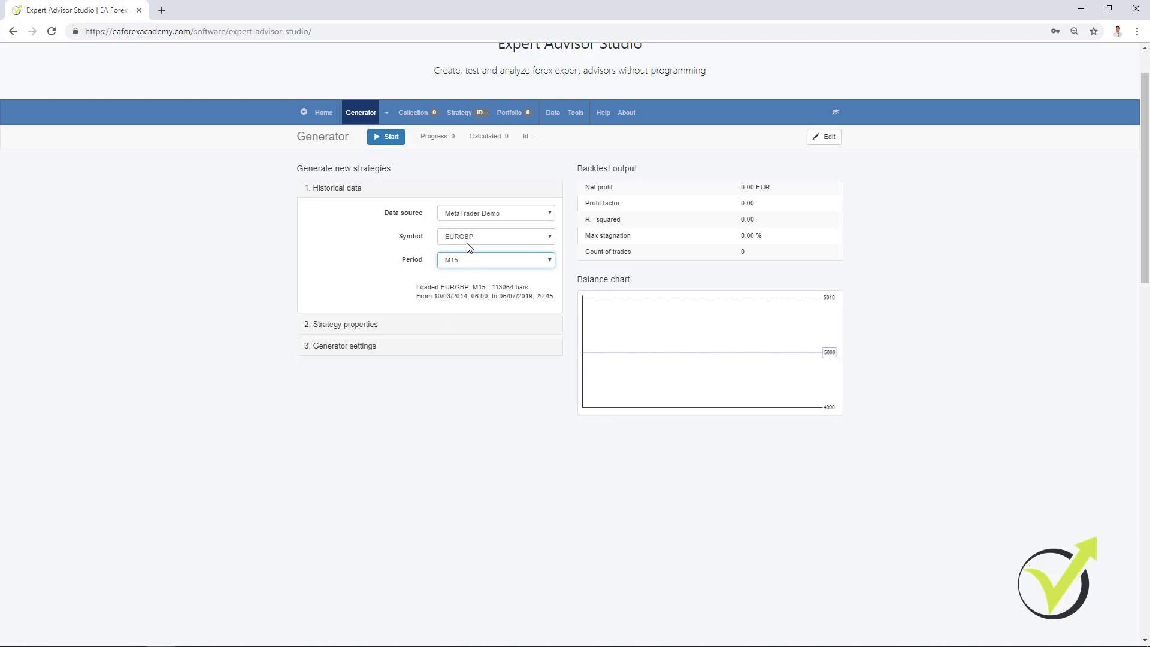
In the strategy properties, set Stop Loss to Always use with the Fixed or Trailing type
click(367, 331)
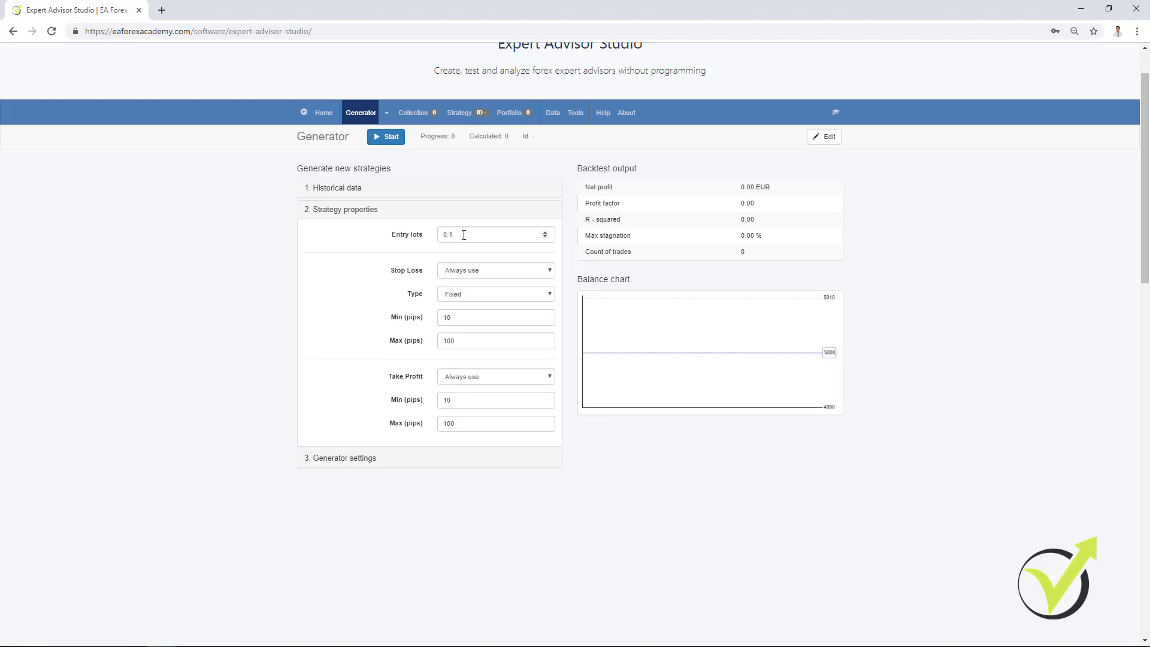
click(475, 275)
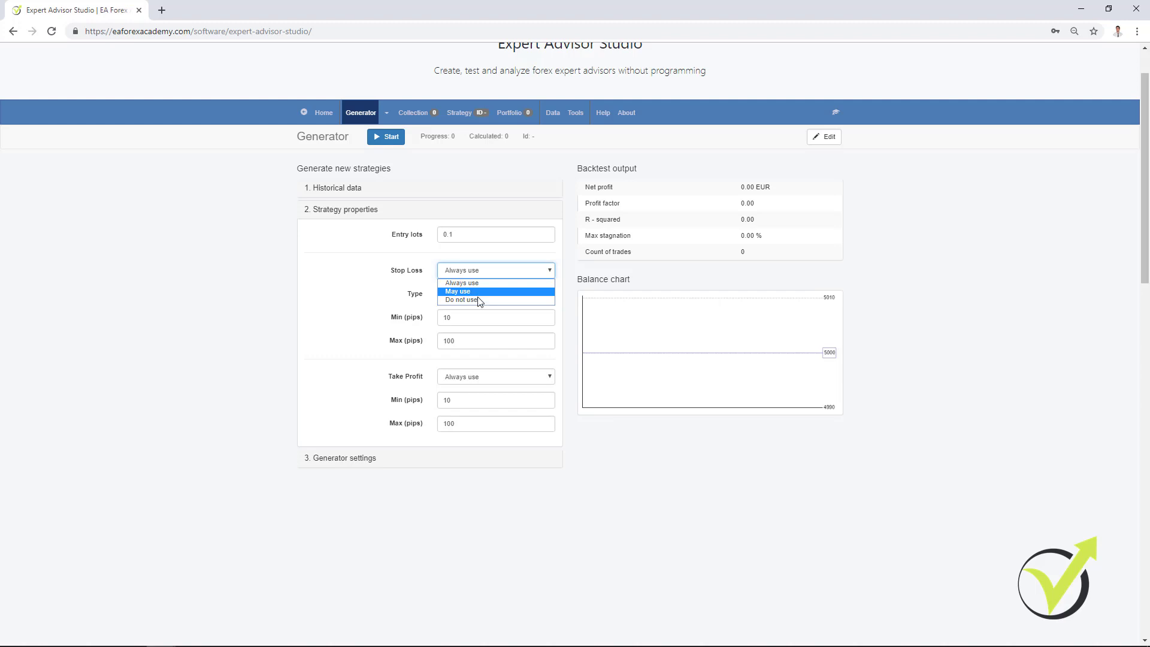
click(478, 299)
click(472, 272)
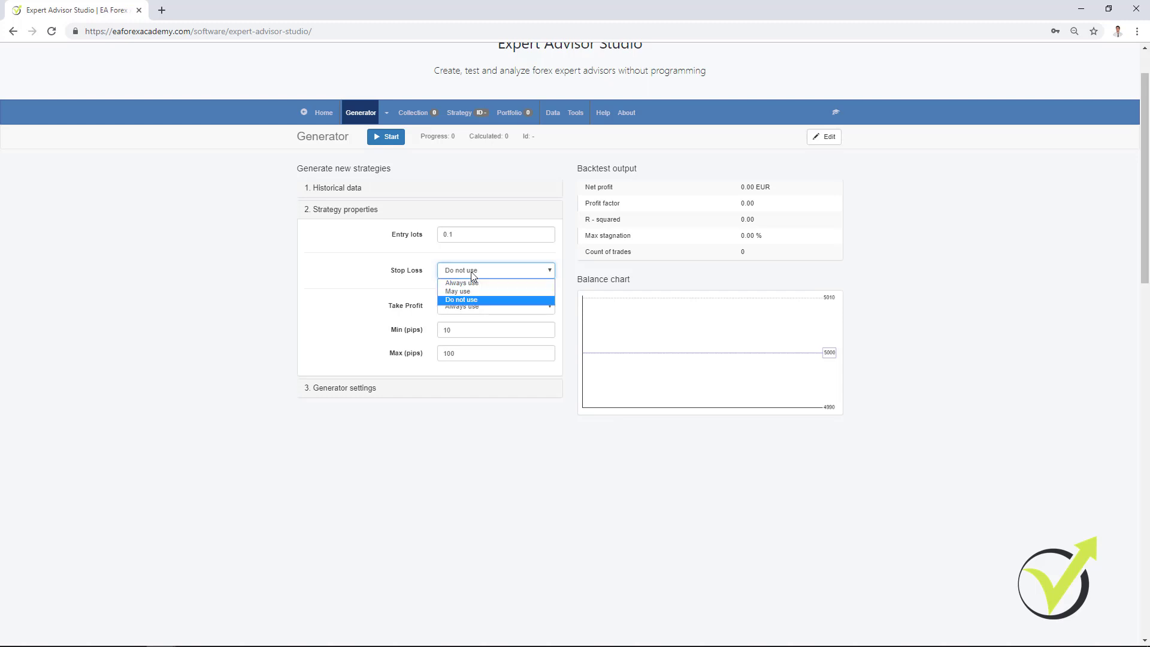
click(471, 287)
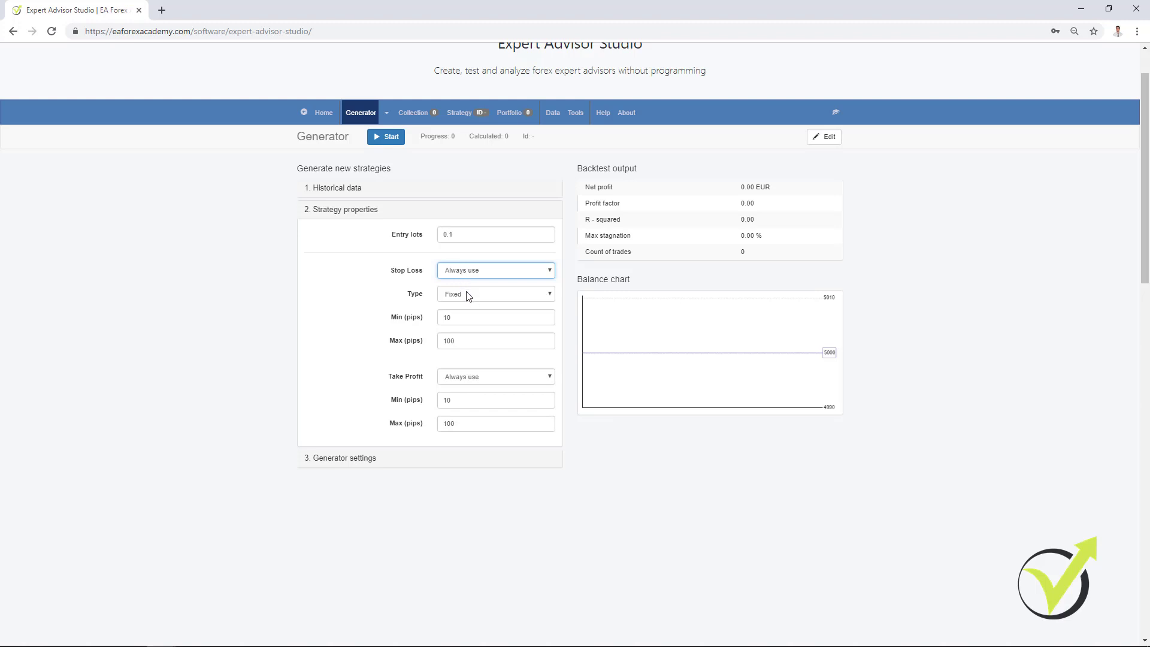
click(468, 295)
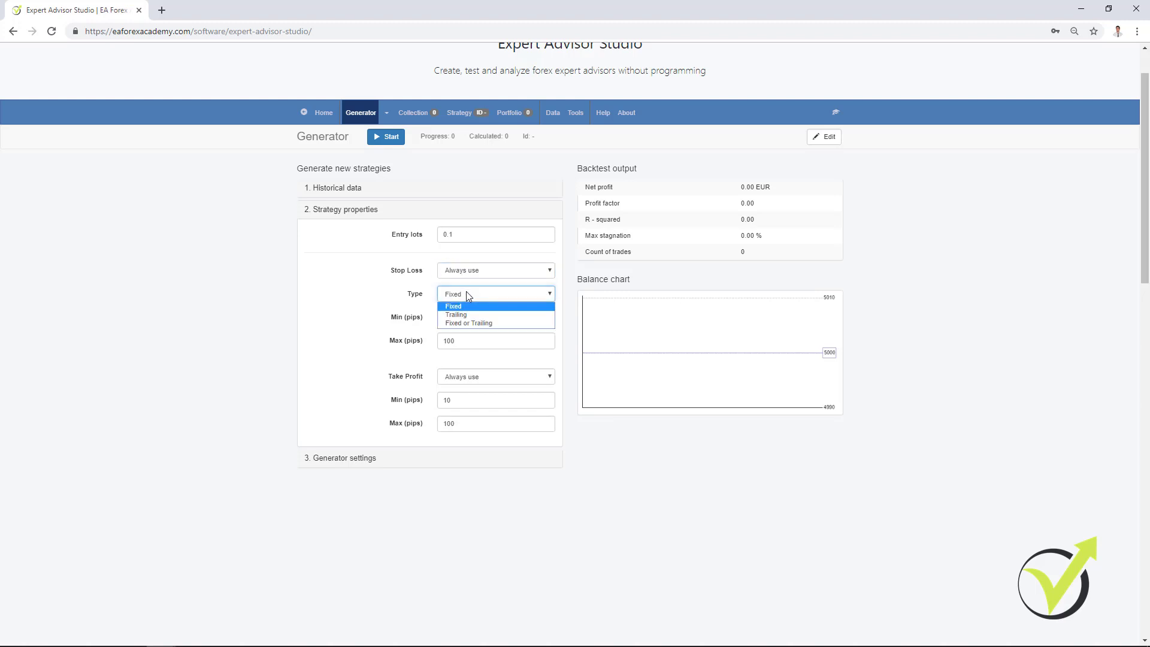
click(469, 324)
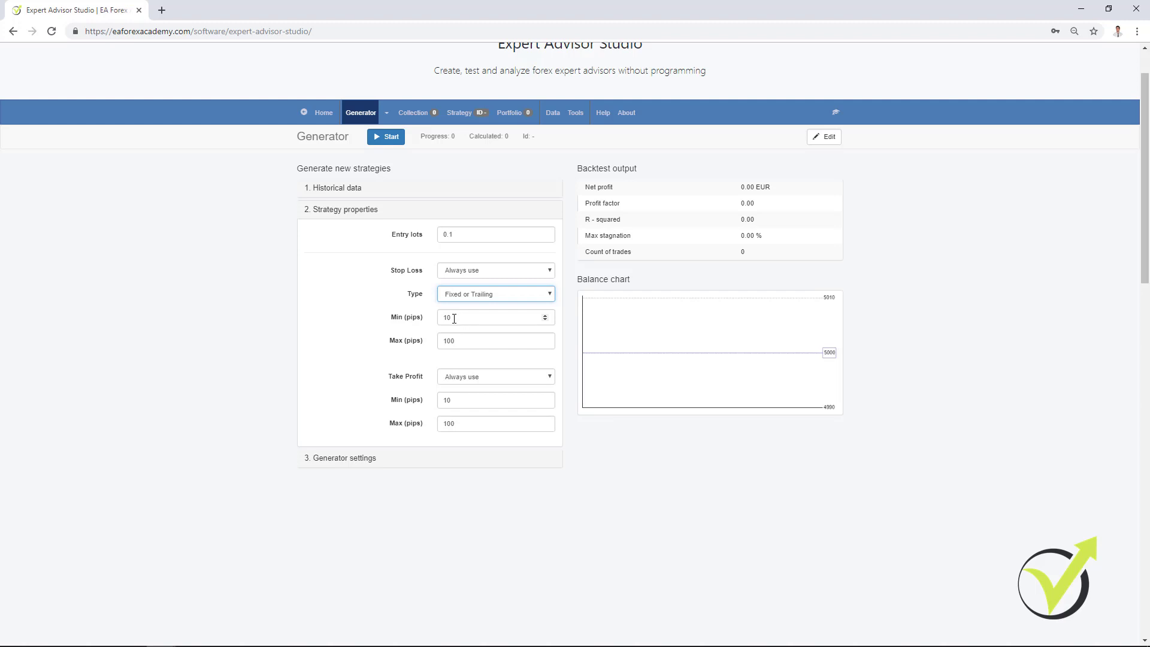
Set the Stop Loss minimum to 50 pips and the Take Profit maximum to 50 pips
drag(454, 317, 422, 314)
text(50)
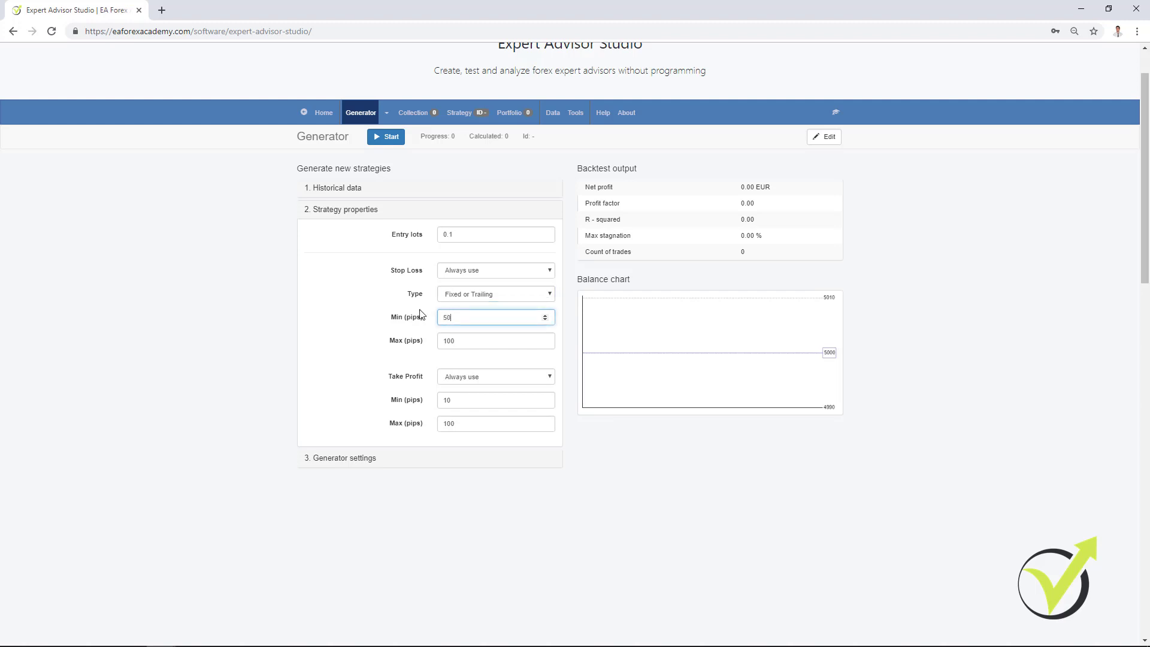
click(470, 400)
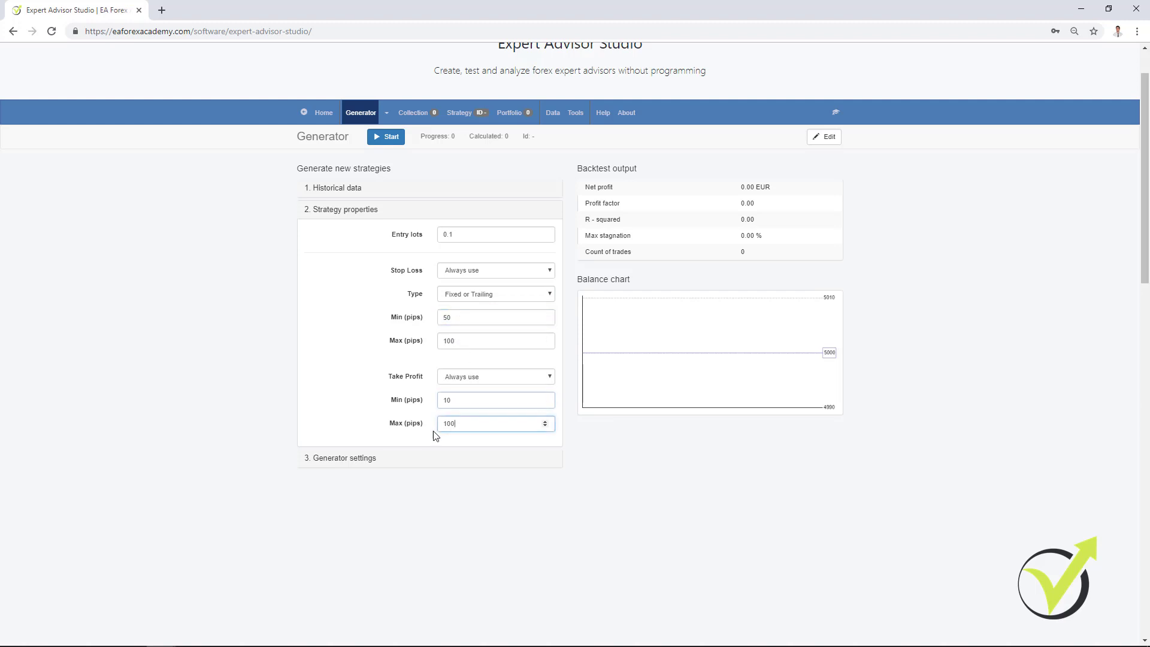
key(Tab)
text(50)
Set the Stop Loss range to 10–50 pips and the Take Profit range to 50–100 pips
double_click(446, 317)
text(10)
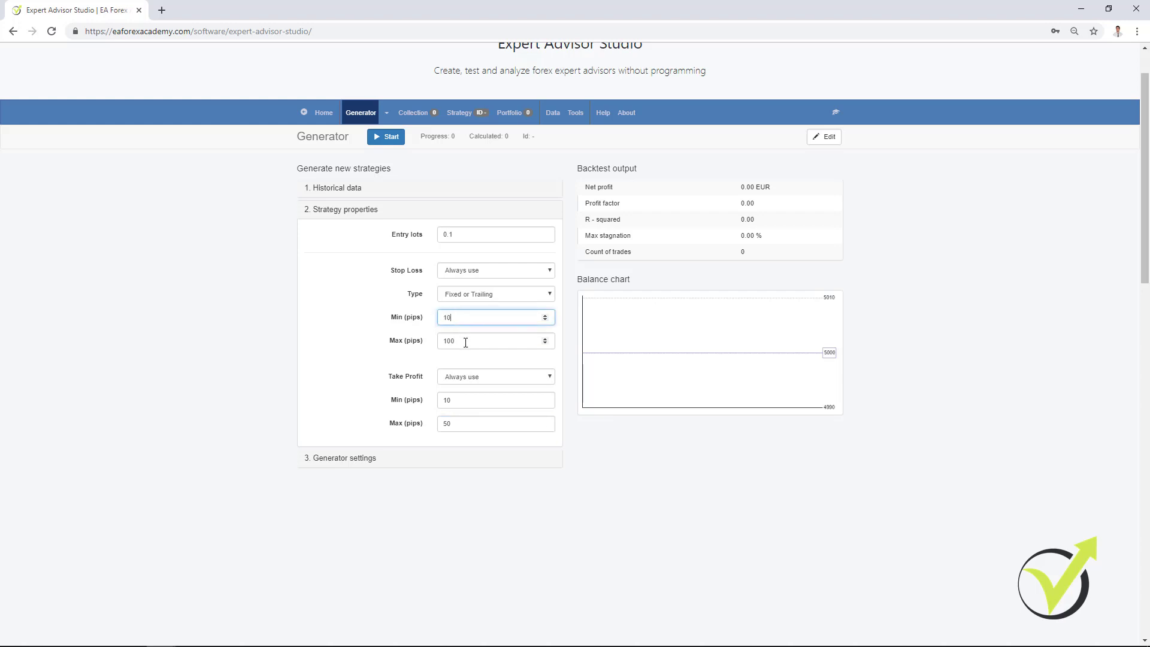
double_click(449, 341)
text(50)
double_click(447, 400)
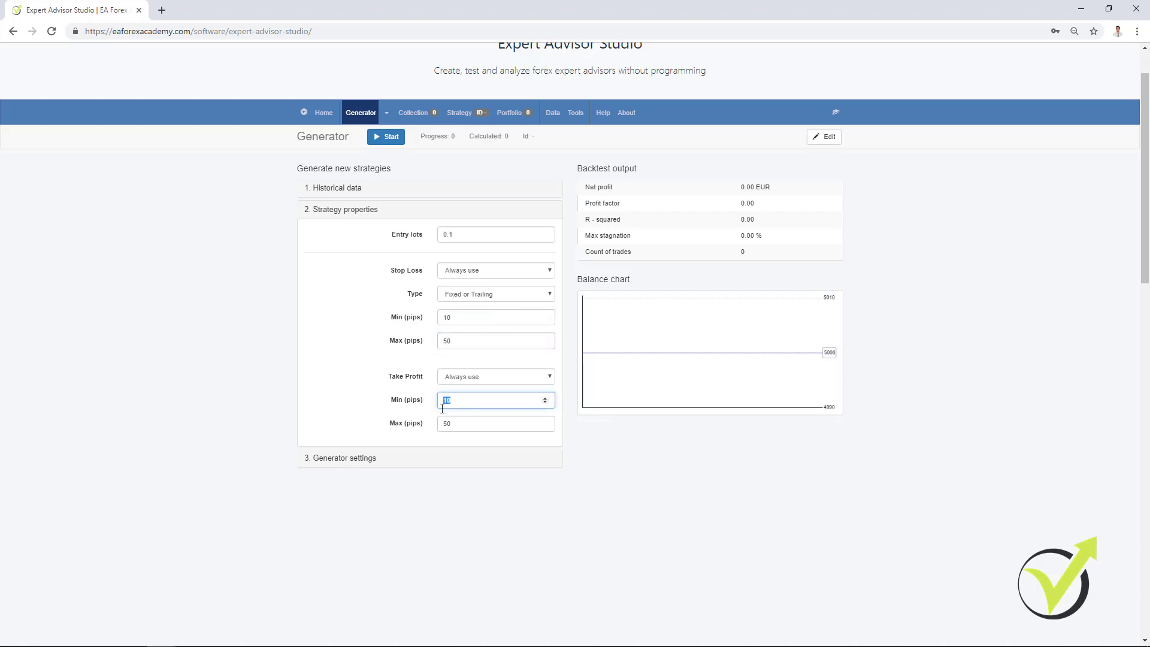
text(50)
double_click(447, 424)
text(10)
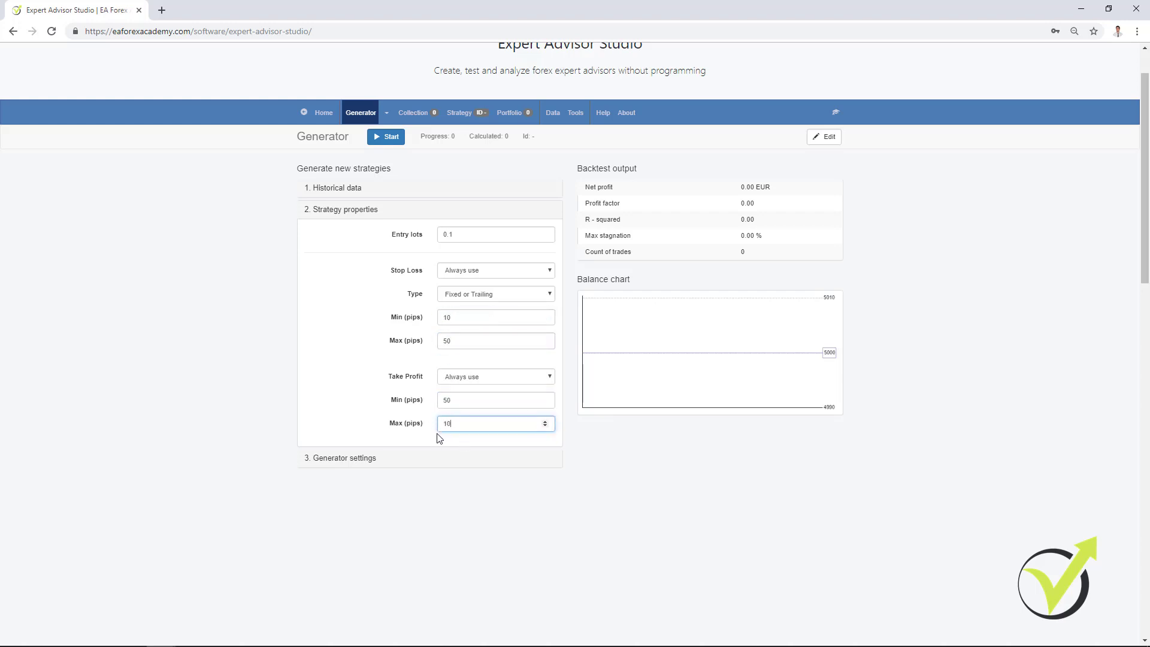
text(0)
Set the Stop Loss range to 50–100 pips and the Take Profit range to 10–50 pips
double_click(447, 318)
text(50)
double_click(455, 341)
text(1)
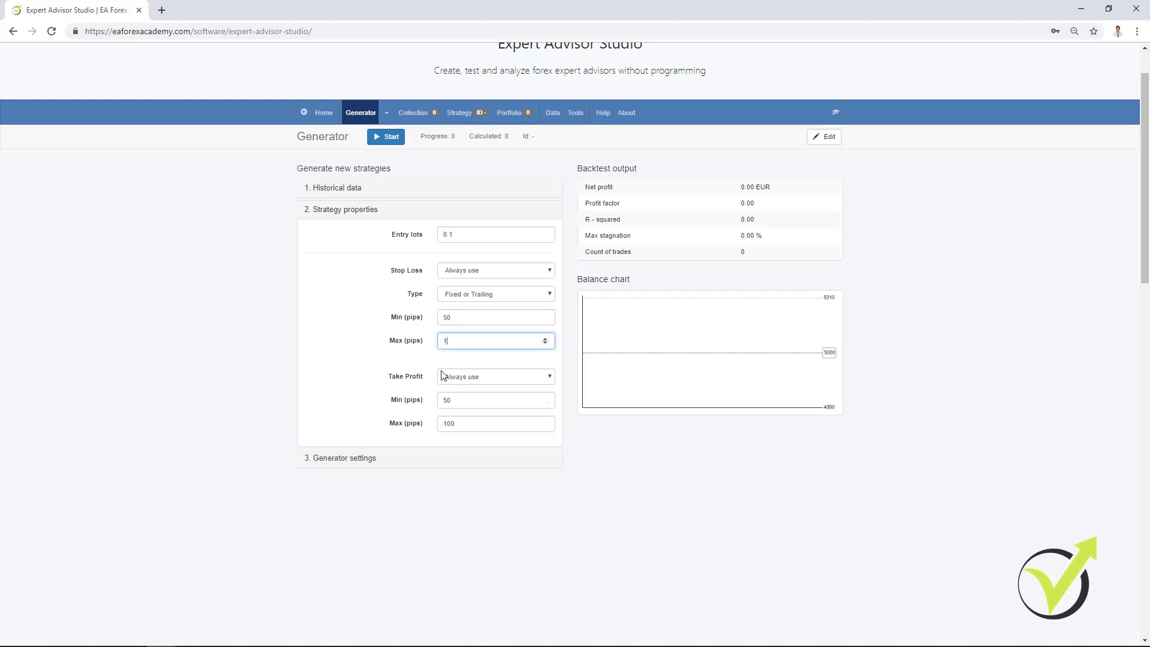
text(00)
double_click(462, 402)
text(10)
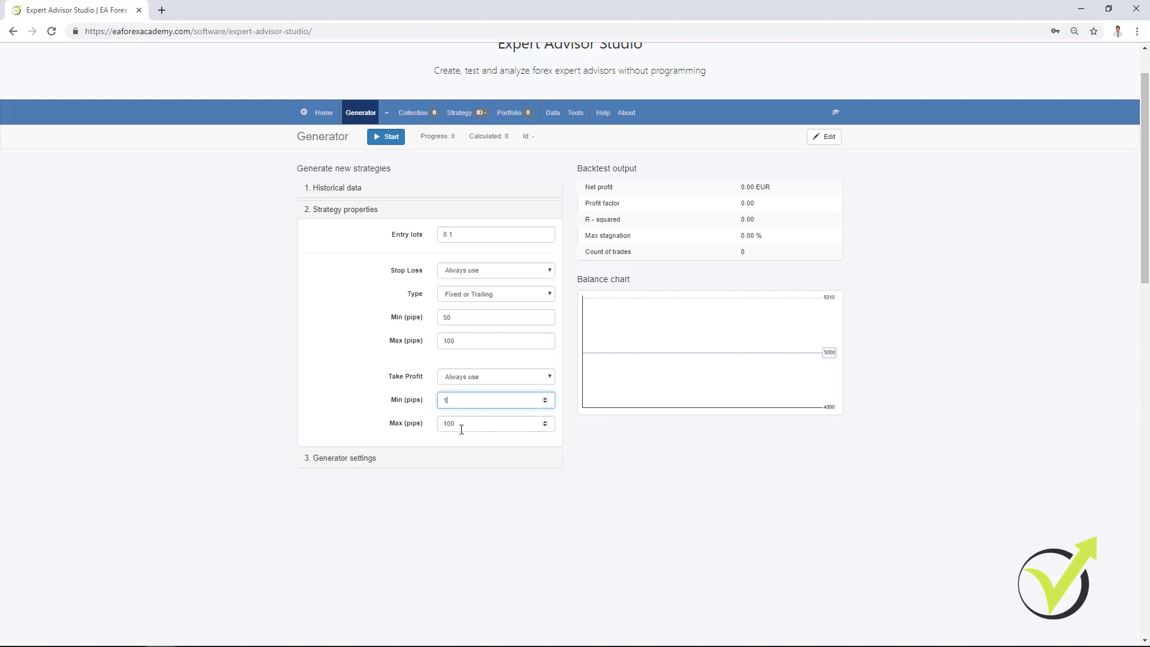
key(Tab)
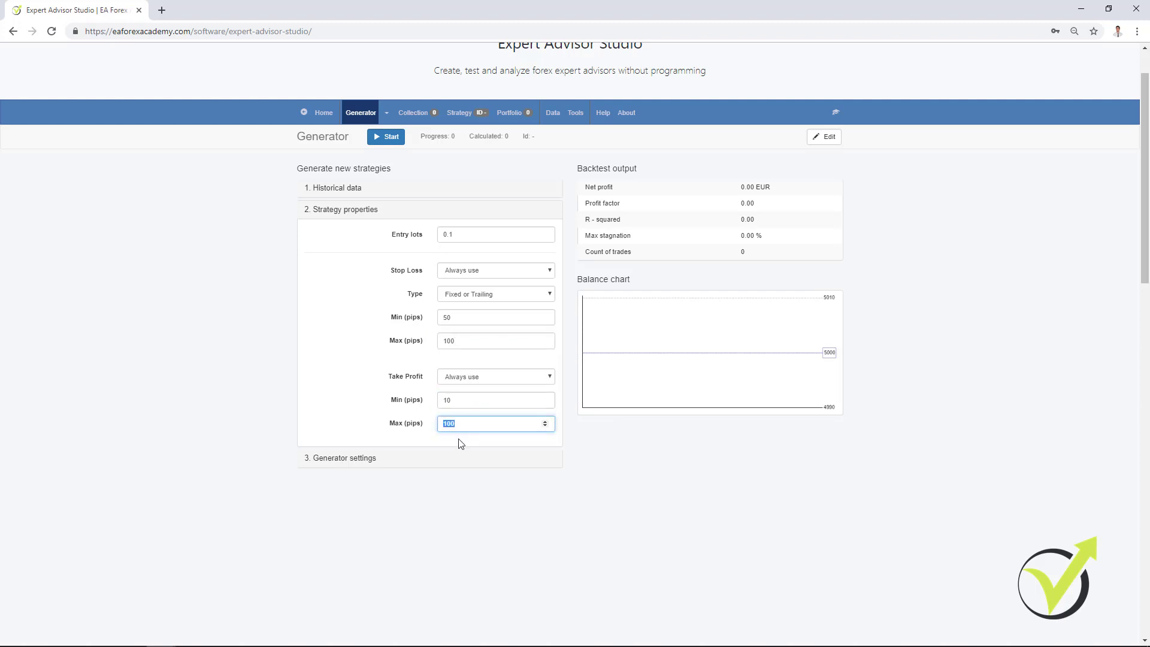
text(50)
Set the Stop Loss minimum to 10 pips and the Take Profit maximum to 100 pips, with Take Profit on Always use
double_click(464, 318)
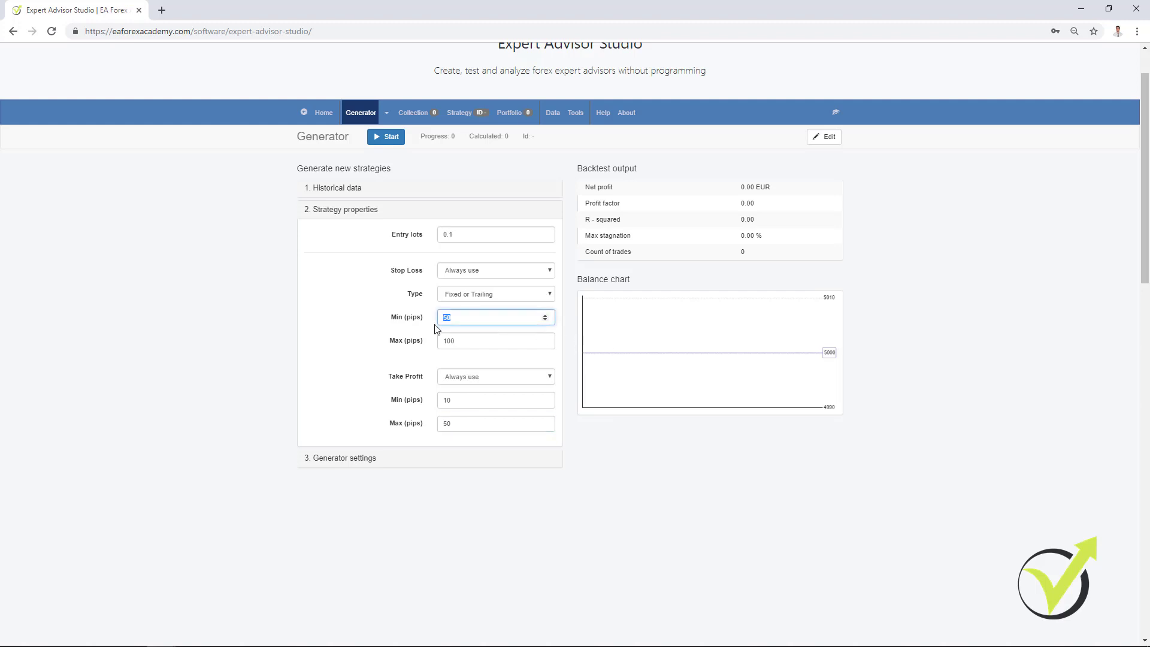
text(10)
double_click(446, 423)
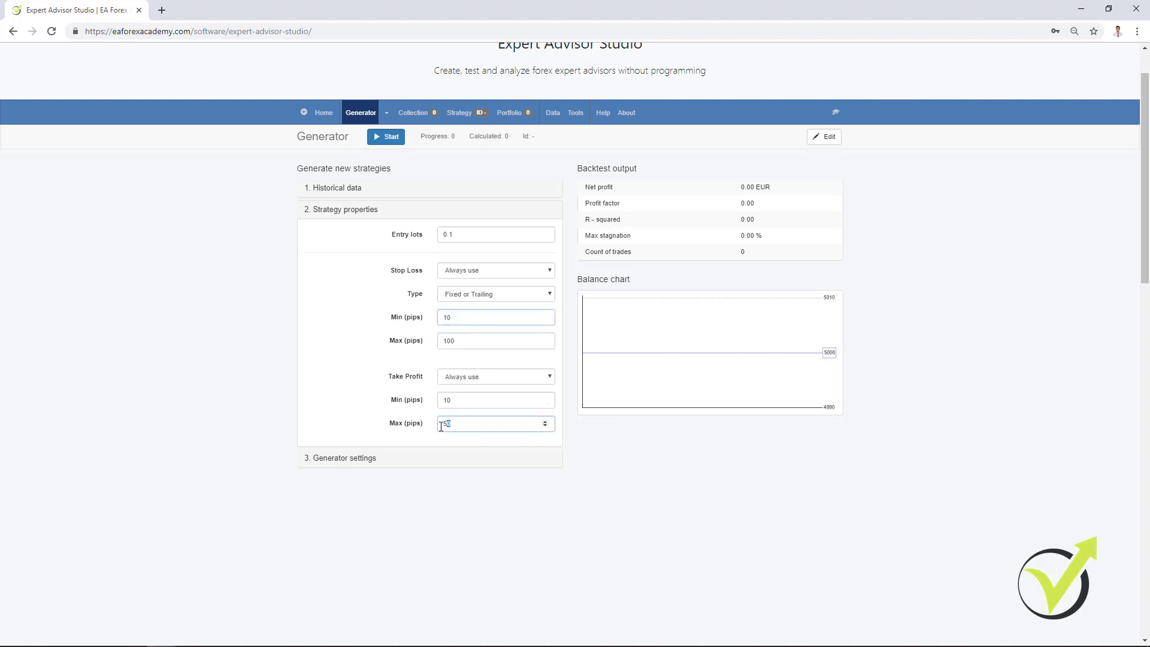
text(100)
click(486, 377)
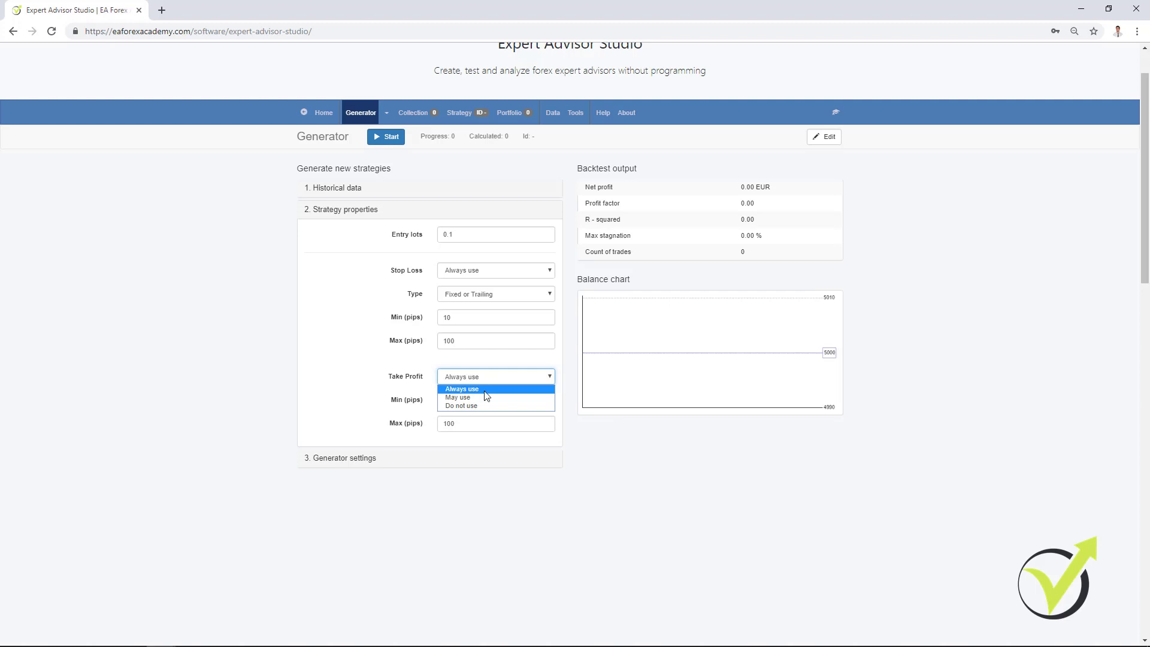
click(485, 390)
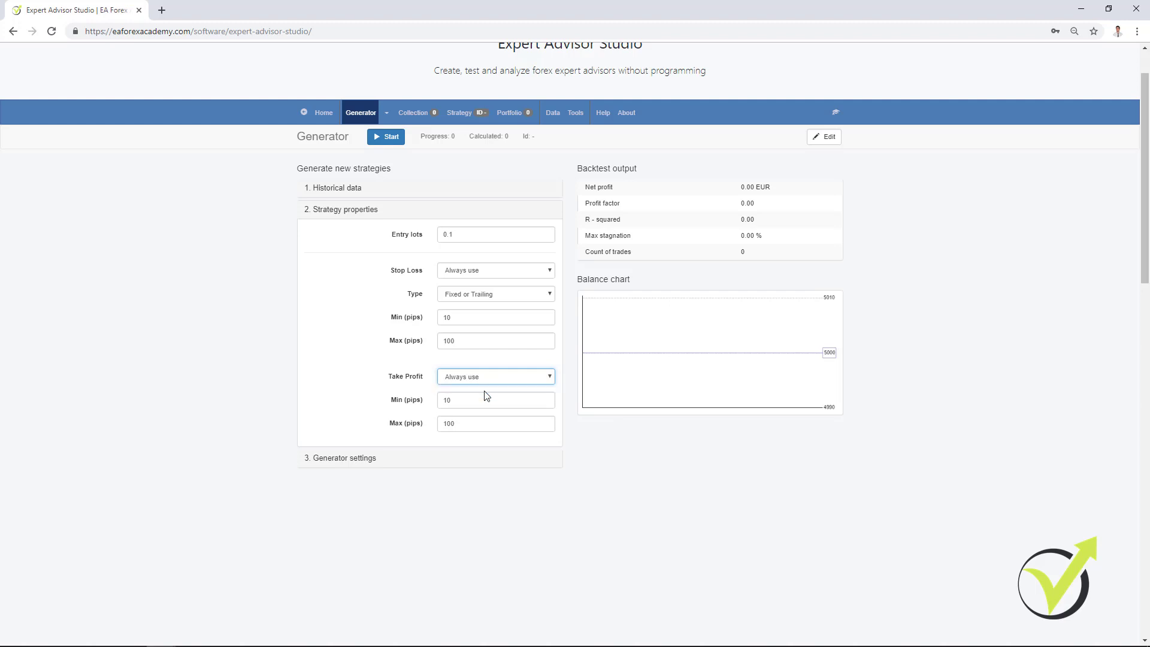
In the Generator settings, choose Net balance for Search best and In sample for Out of Sample, and enable the Common Acceptance Criteria
click(355, 460)
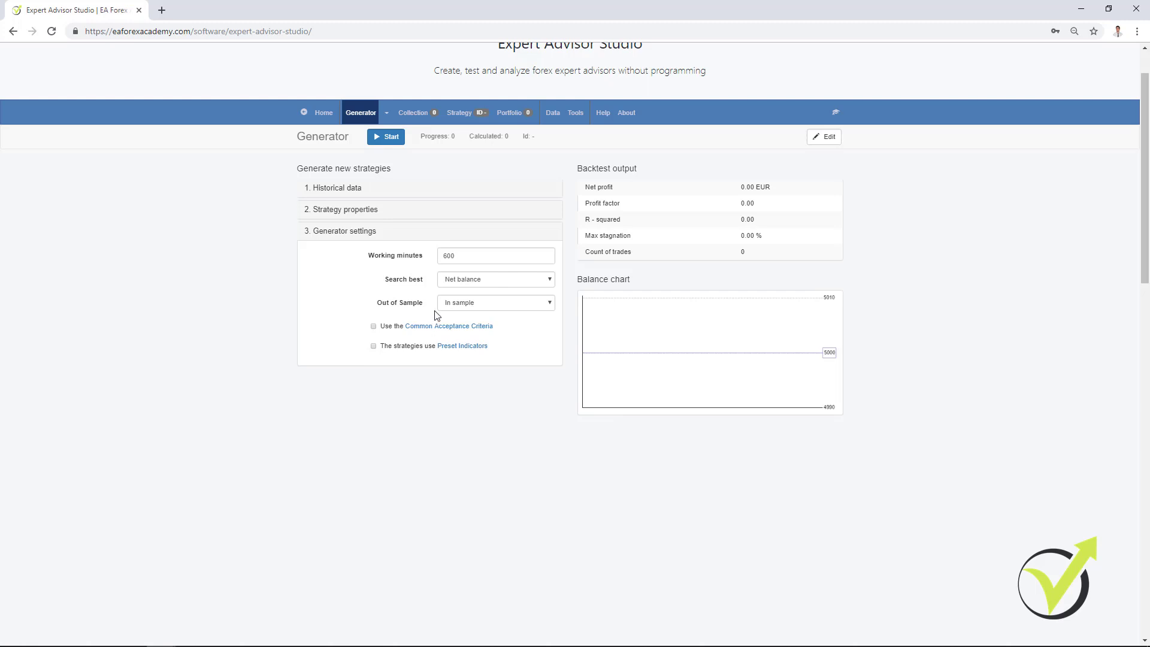
double_click(463, 255)
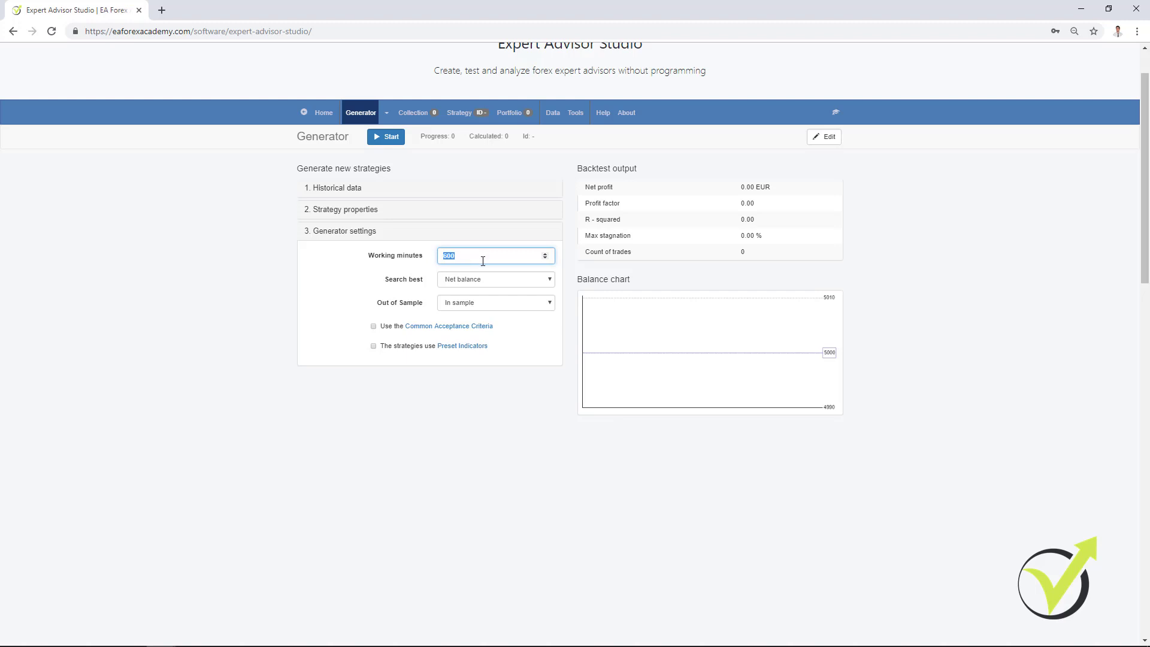
click(476, 259)
click(483, 284)
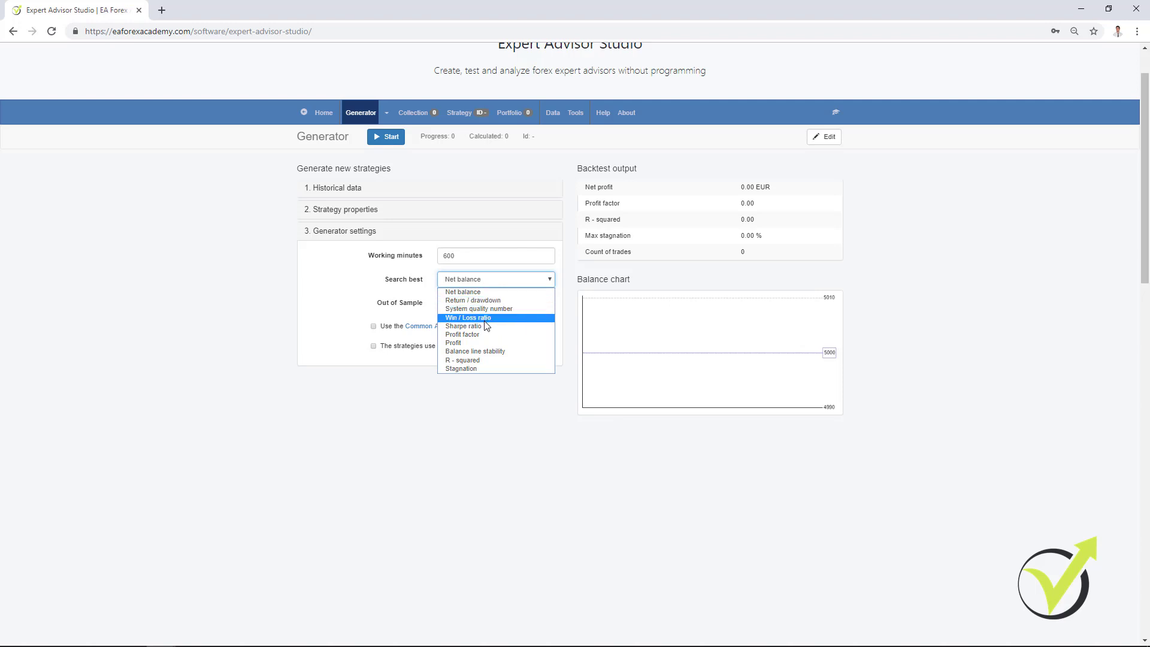
click(473, 293)
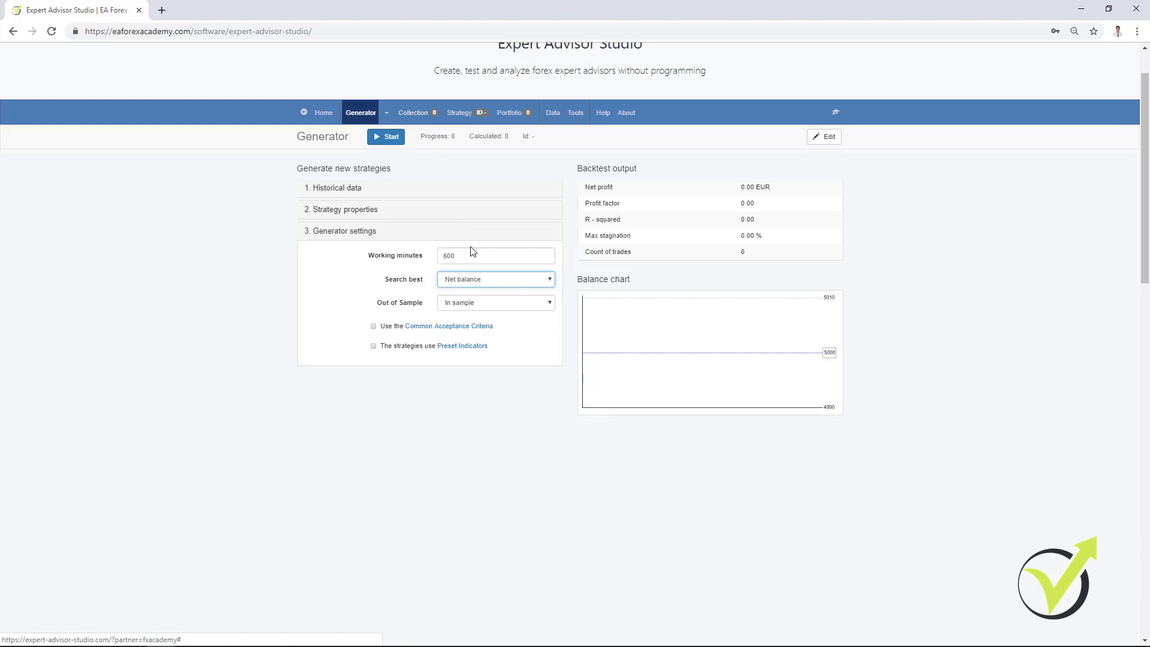
click(494, 308)
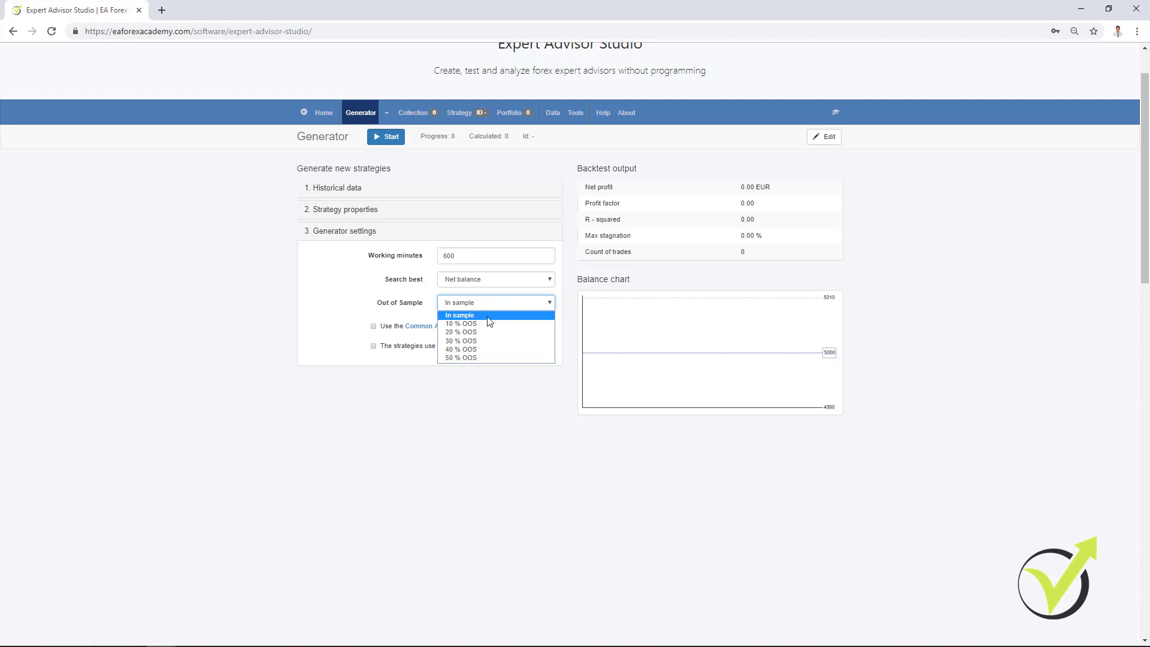
click(488, 316)
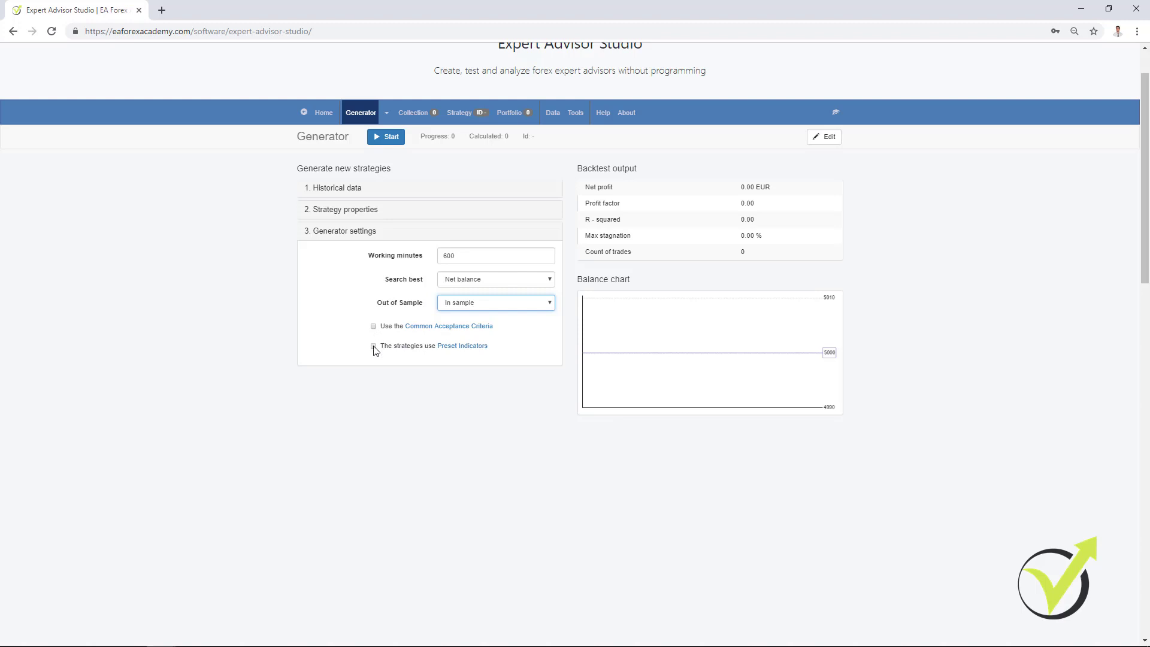
click(373, 326)
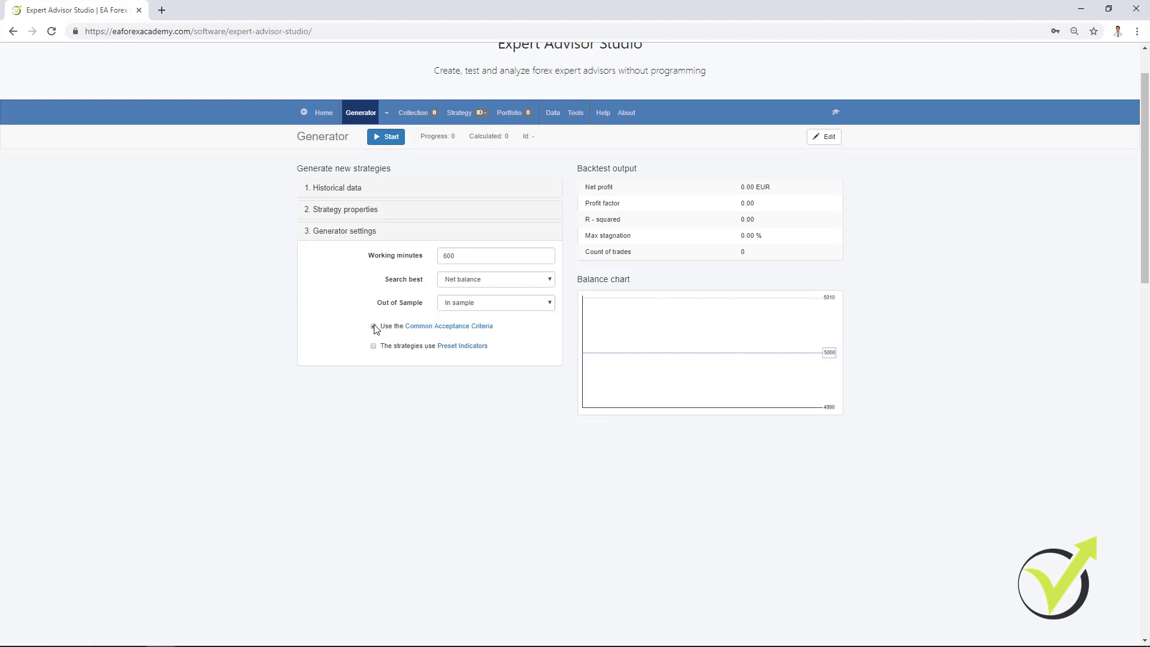
Set the complete backtest's minimum count of trades to 500 in the Common Acceptance Criteria and return to the Generator settings
click(421, 329)
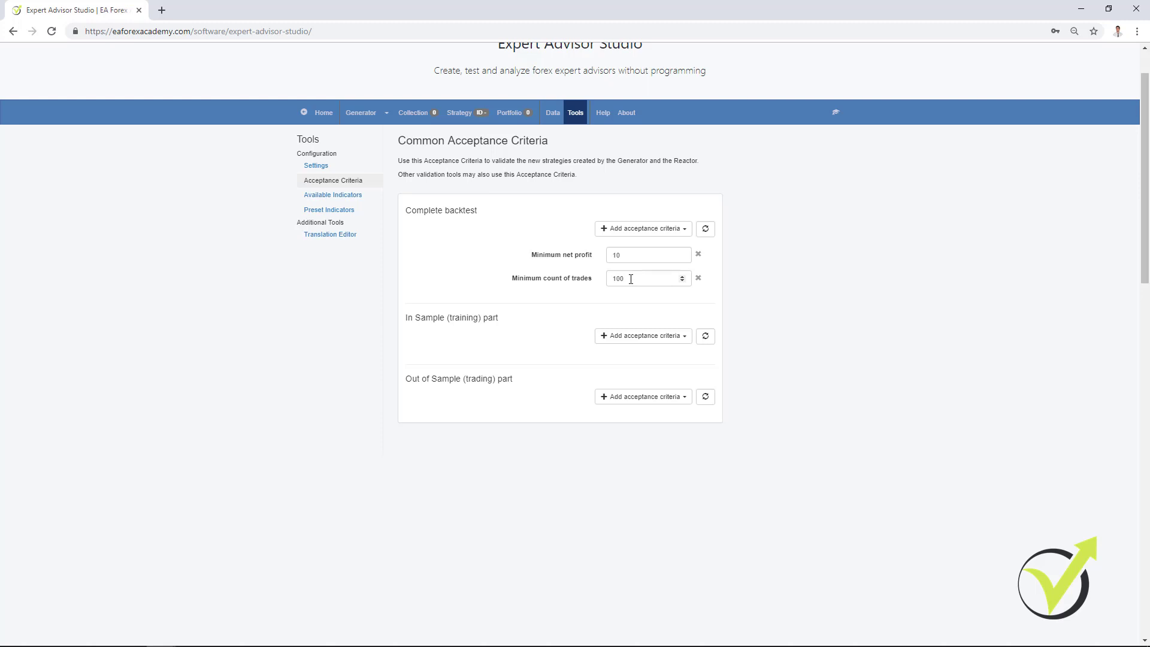
drag(631, 279, 611, 281)
text(300)
key(ctrl+a)
text(500)
click(359, 114)
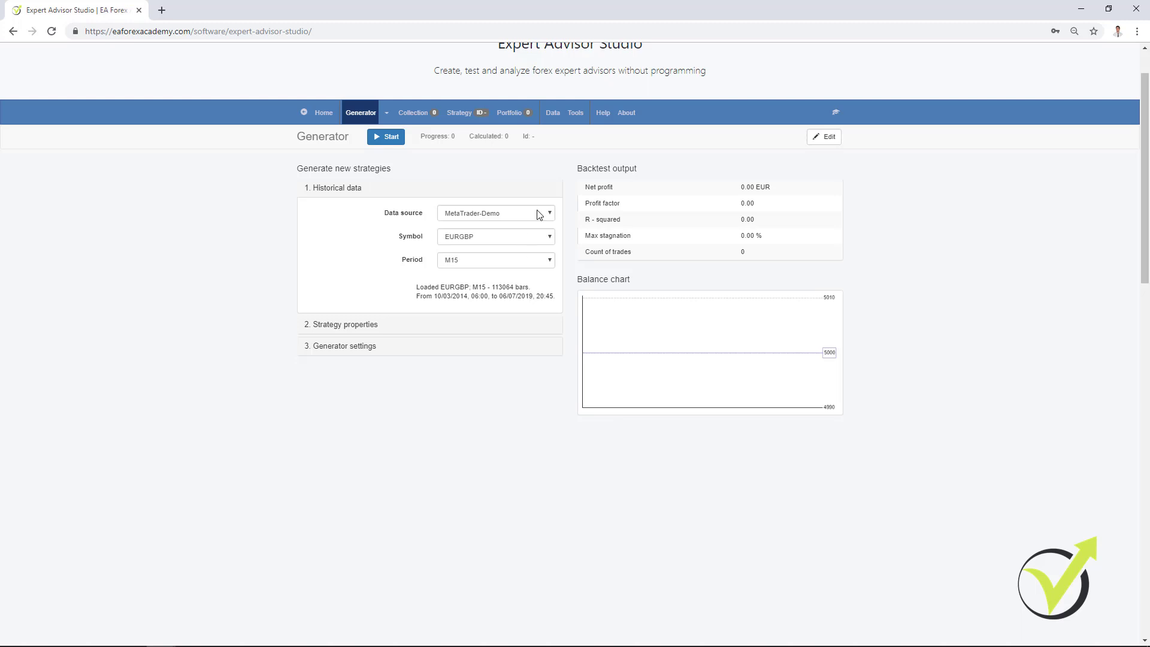
click(365, 347)
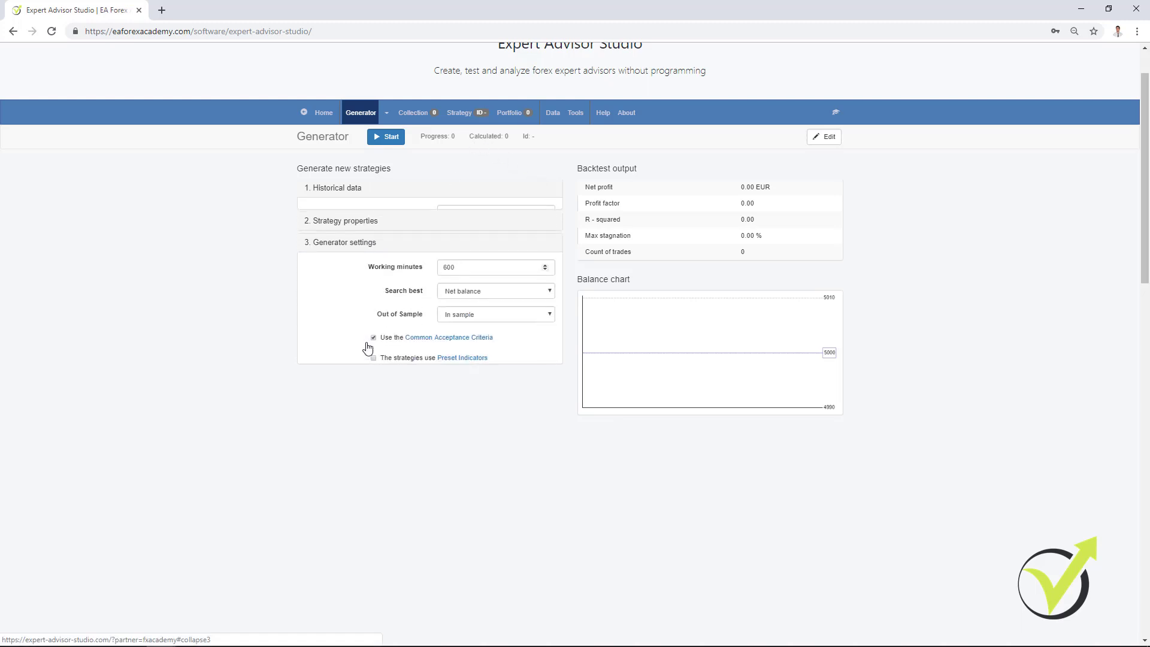
Add a minimum profit factor of 1.2 to the complete backtest in the Common Acceptance Criteria
click(458, 327)
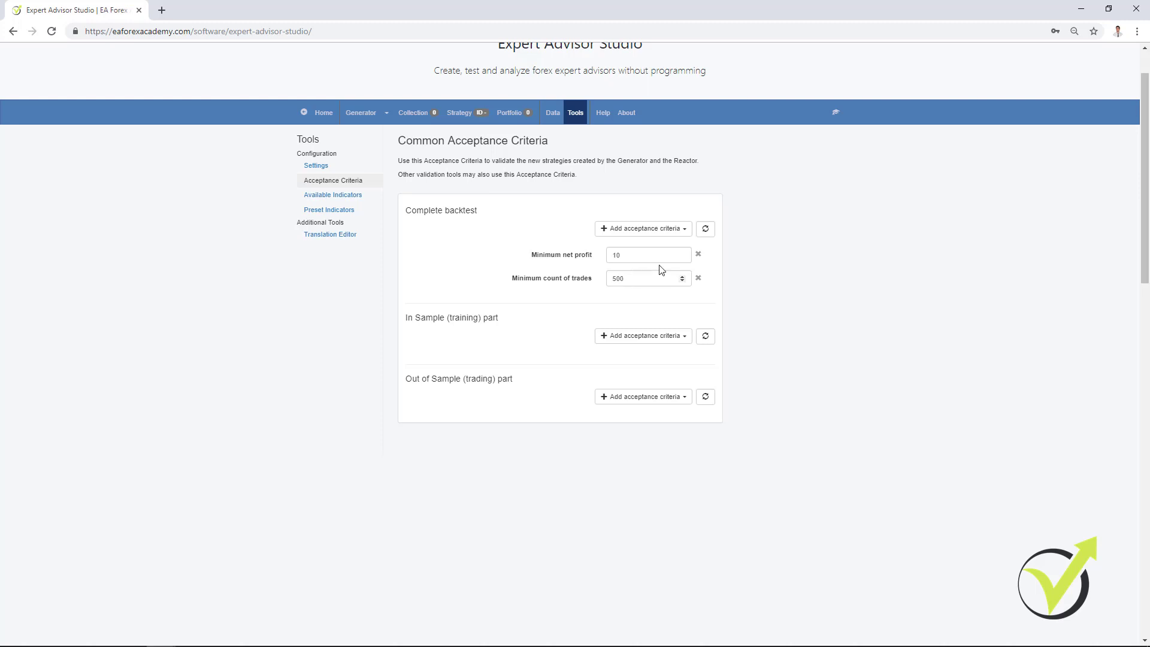
click(675, 231)
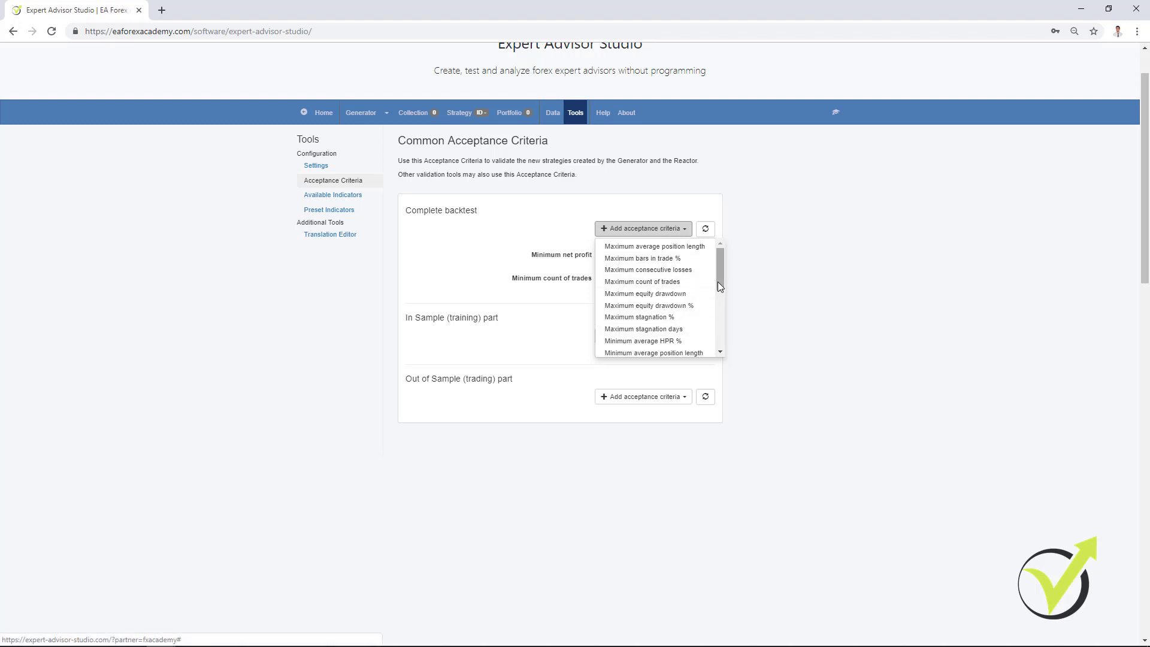
drag(718, 283, 717, 335)
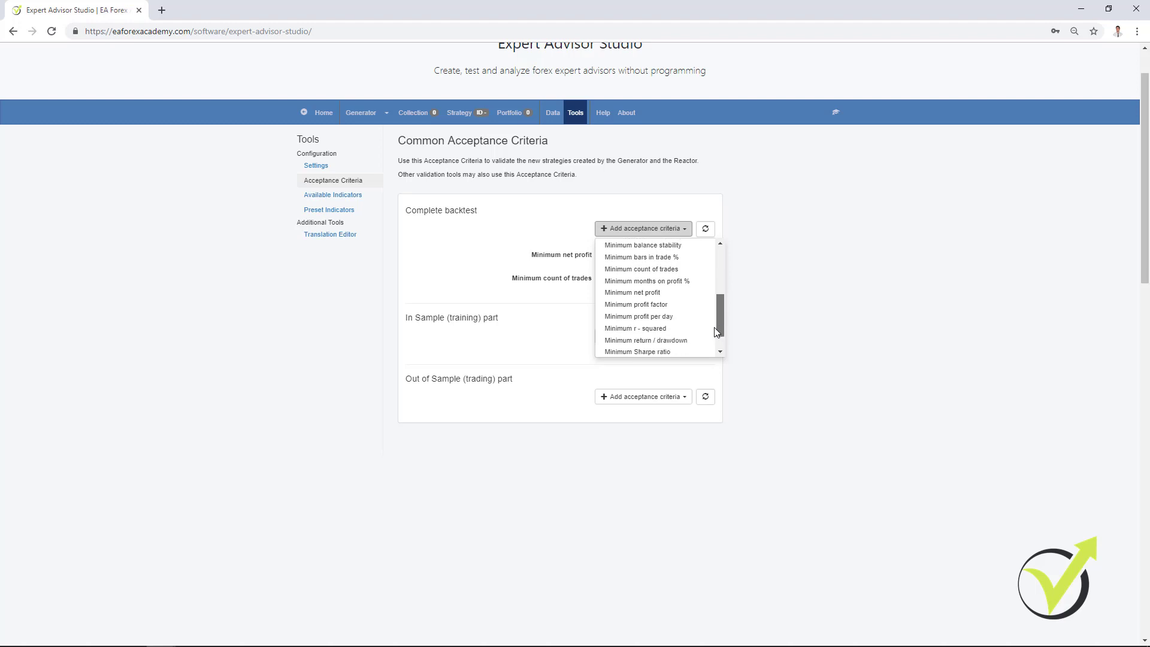
click(662, 306)
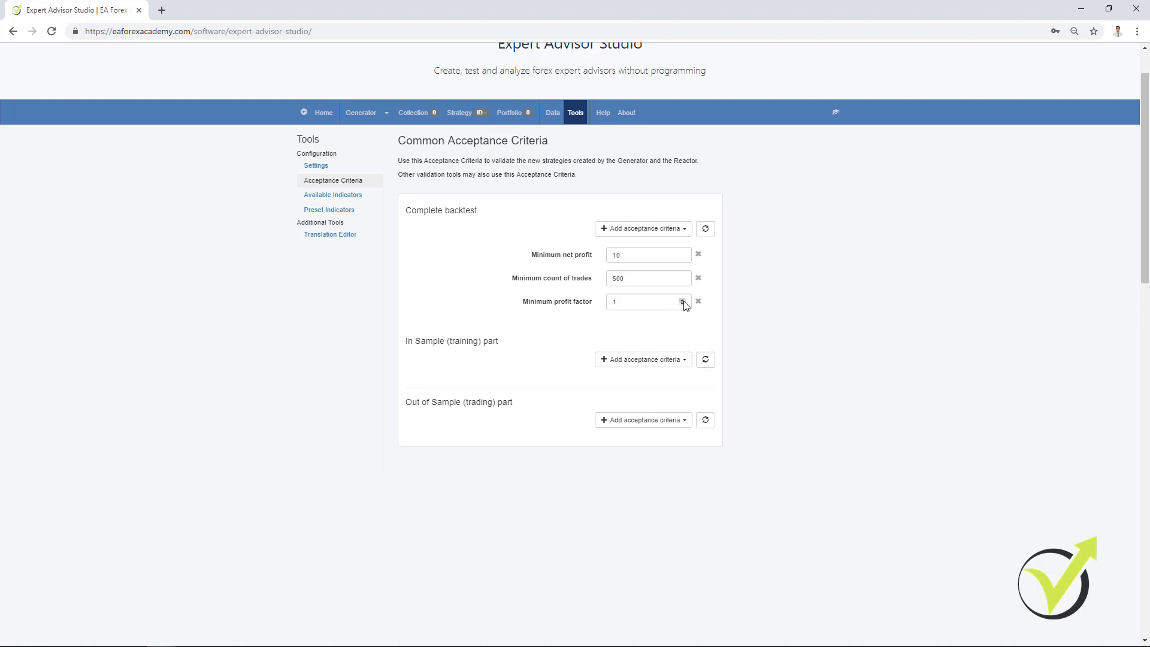
click(683, 301)
click(683, 301)
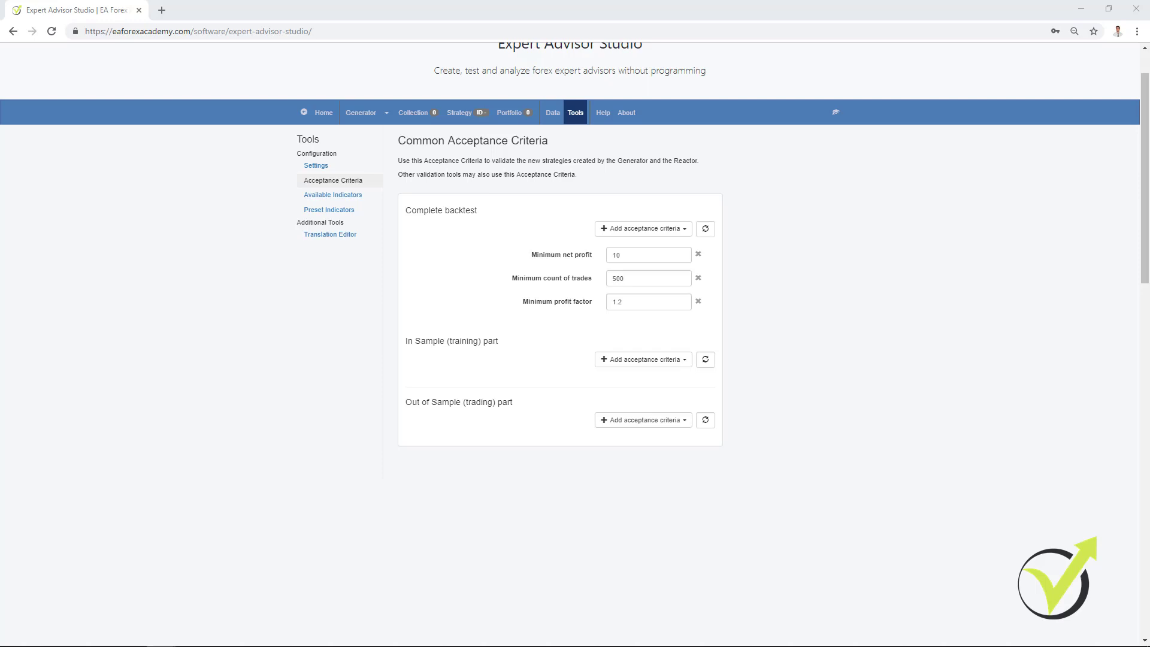
click(643, 229)
drag(717, 319, 713, 246)
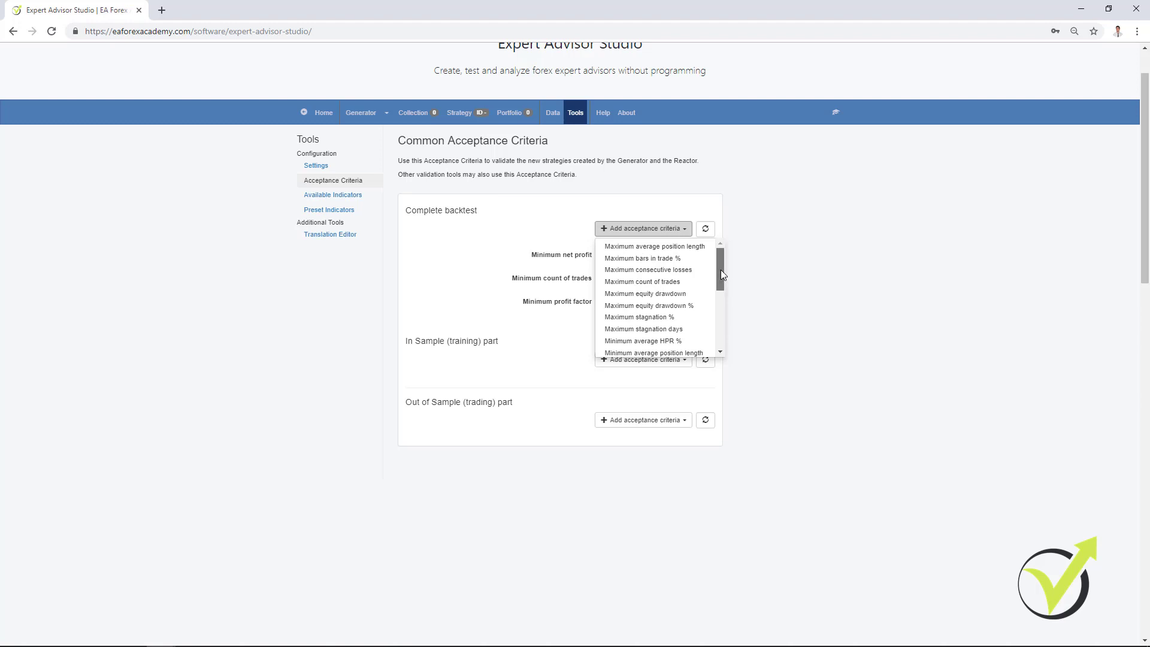
drag(721, 270, 725, 275)
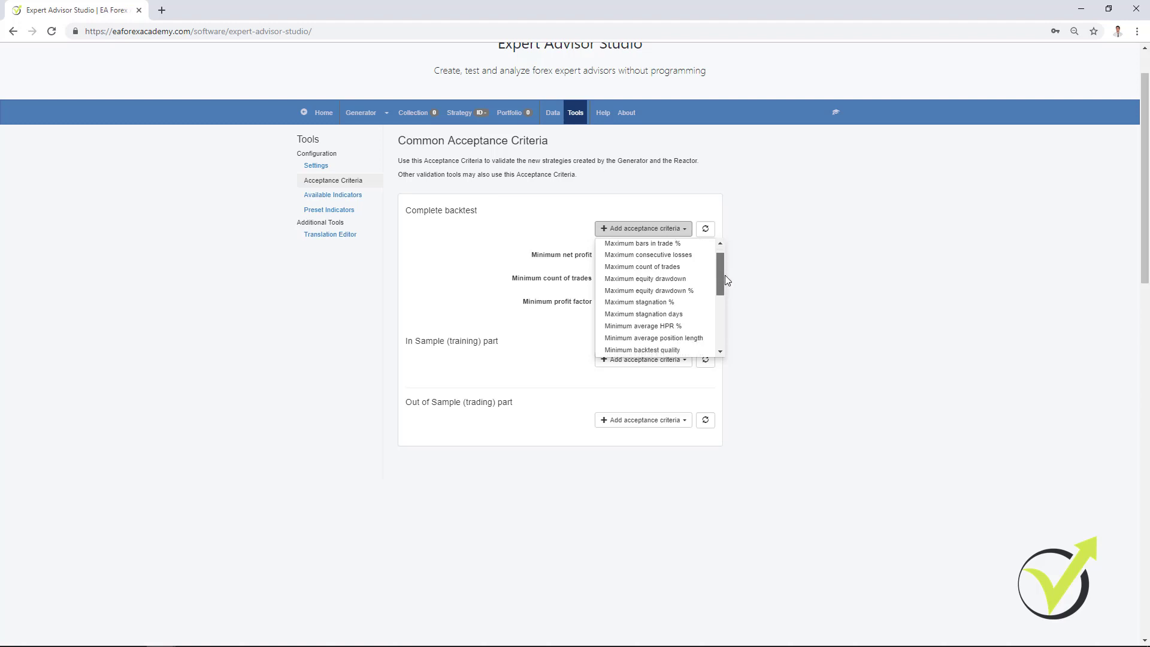
click(759, 288)
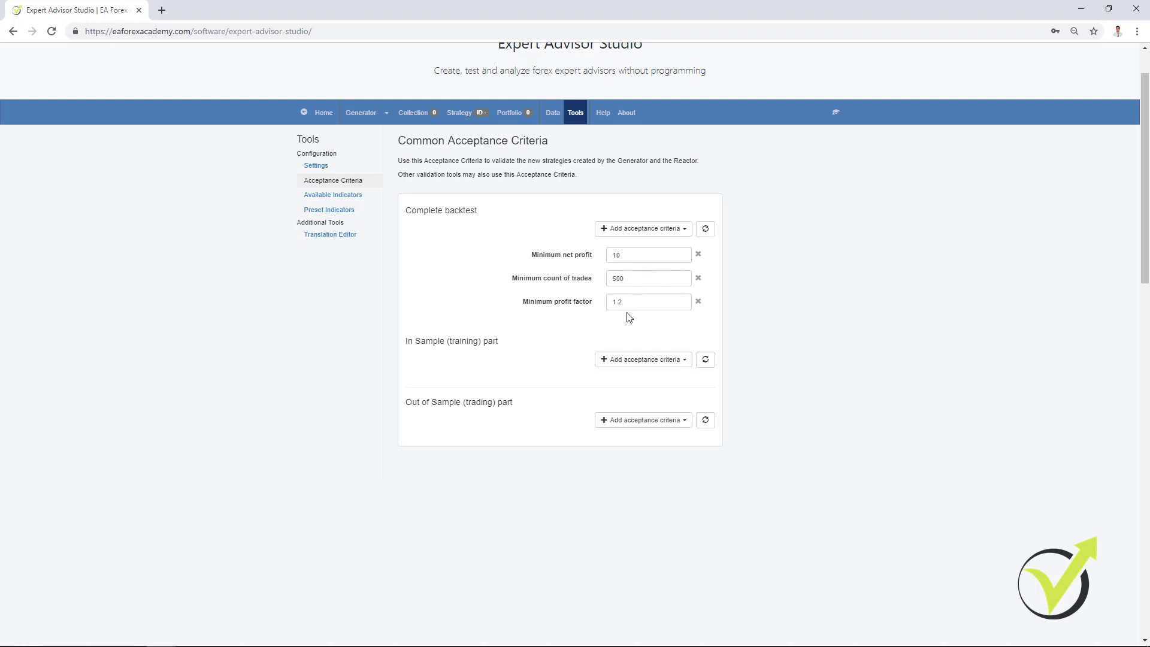
Return to the Generator, start generating strategies for EURGBP M15 and show the Historical data section
click(363, 118)
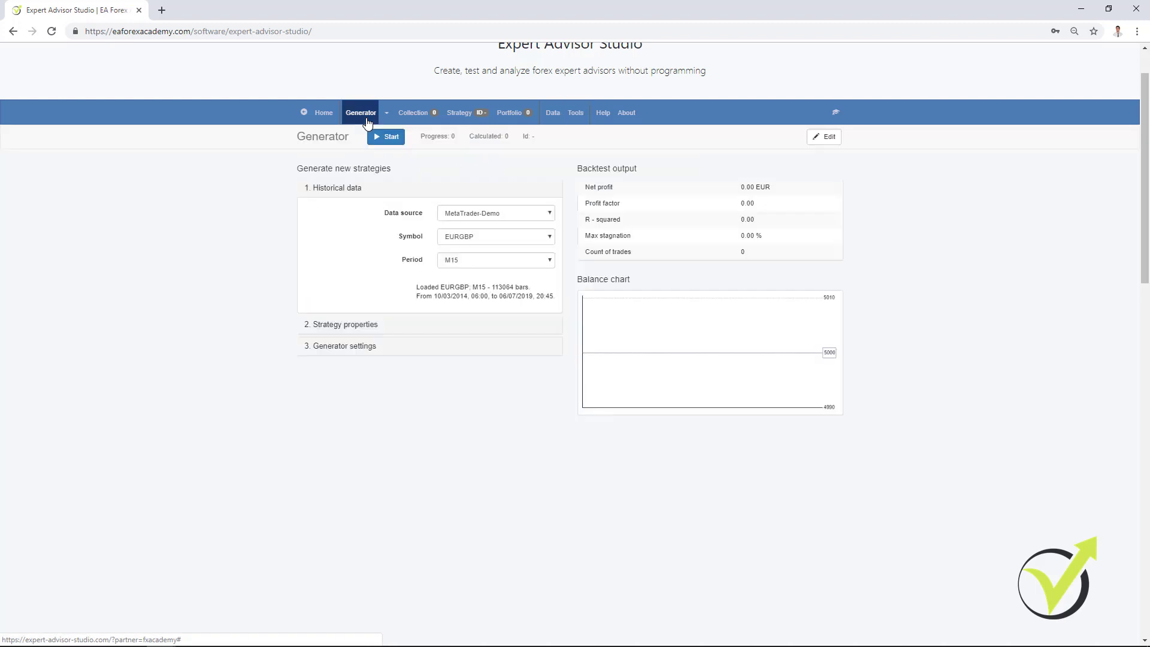
click(367, 349)
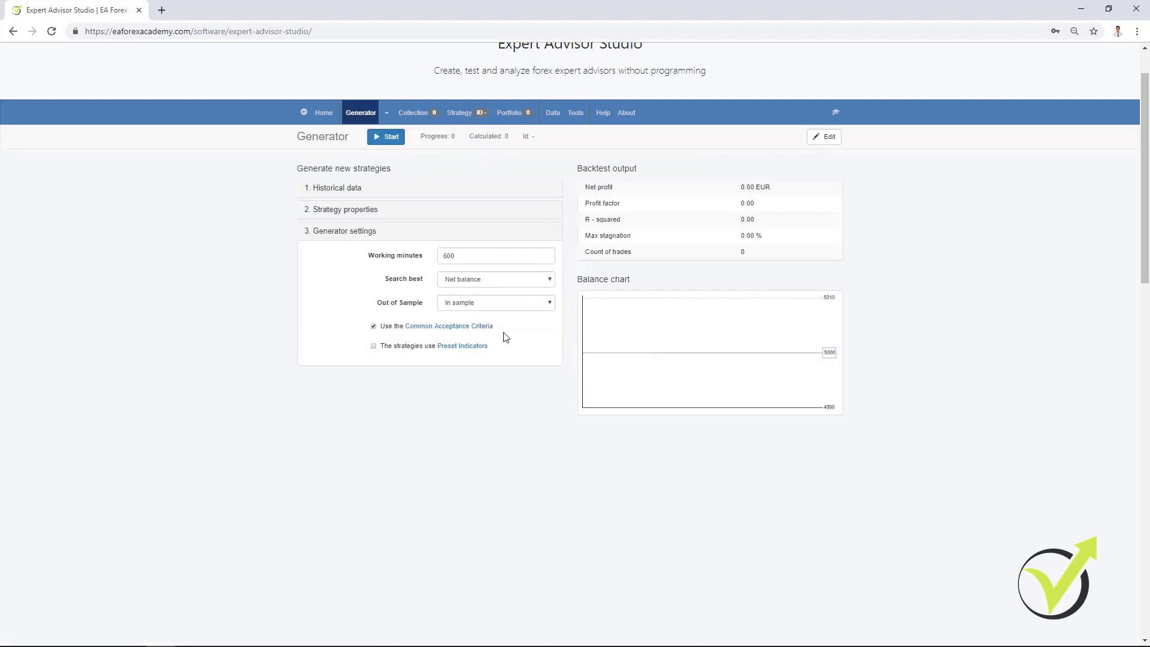
click(385, 138)
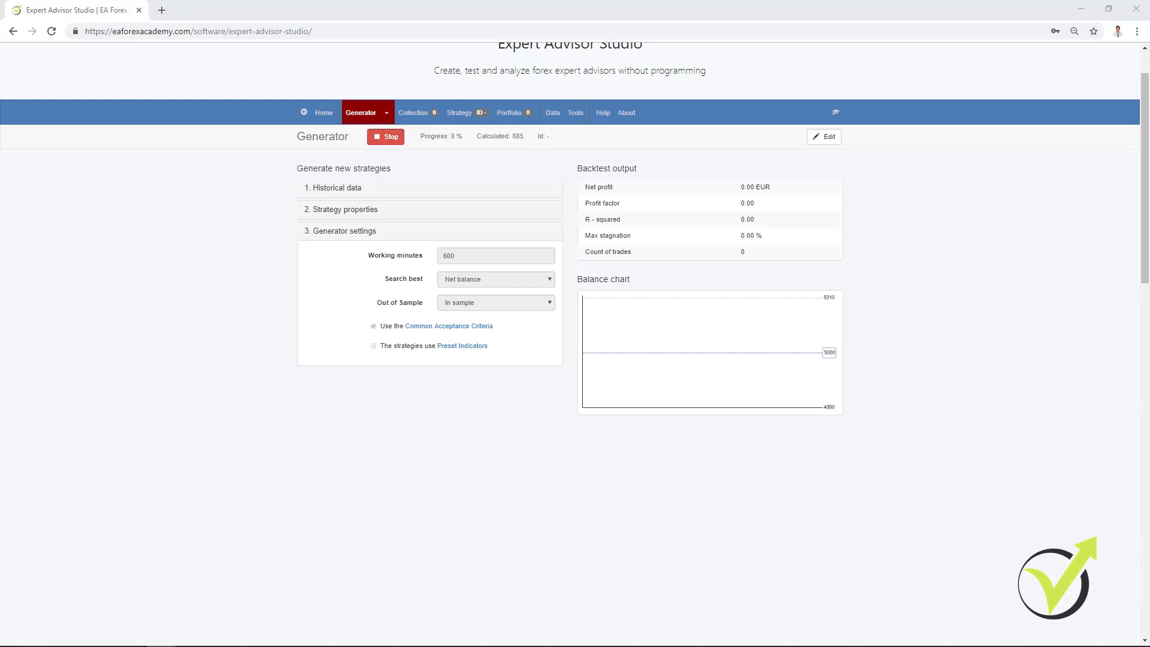
click(342, 189)
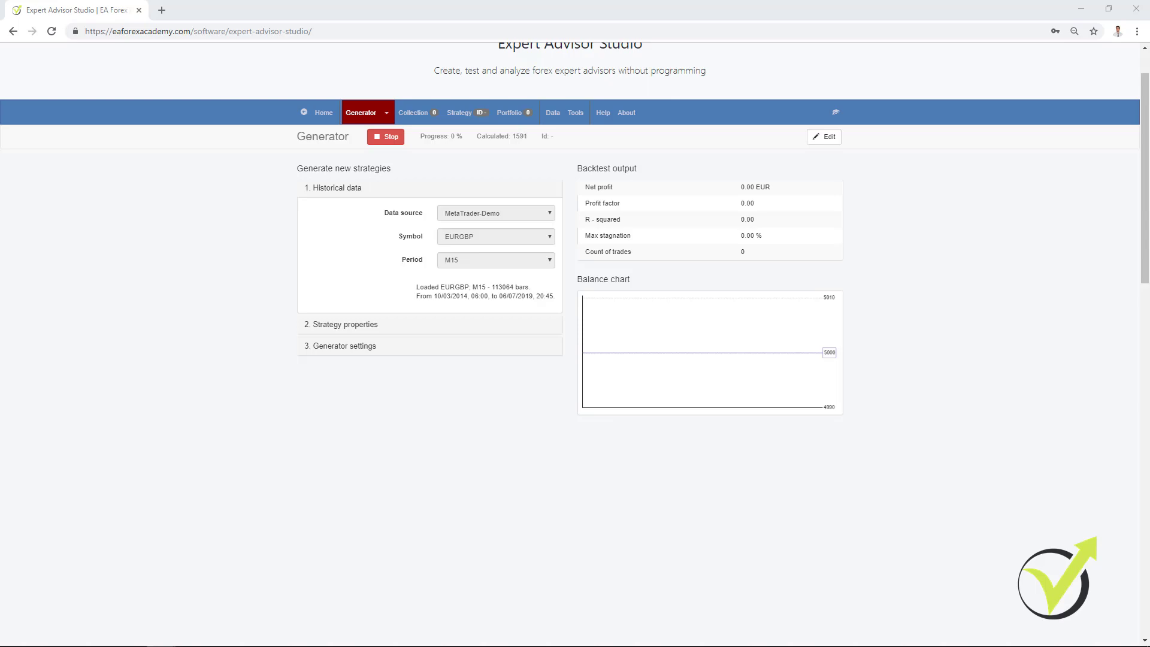
Open the Generator in a second Expert Advisor Studio window and choose MetaTrader-Demo as the data source
drag(1149, 150, 742, 95)
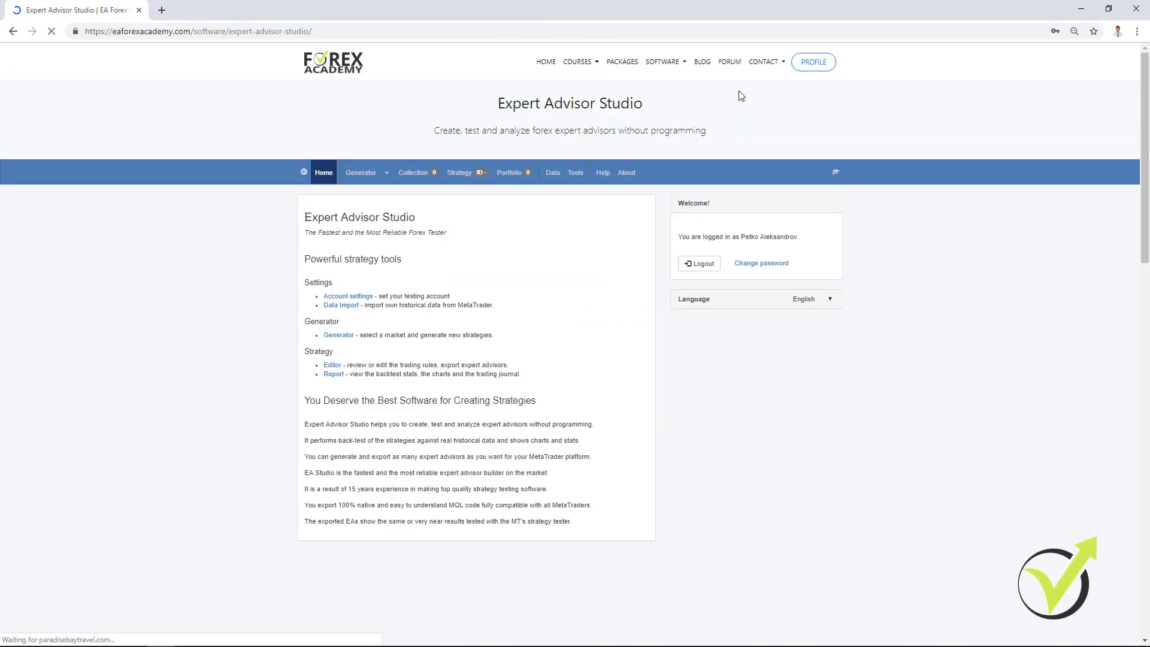
click(366, 177)
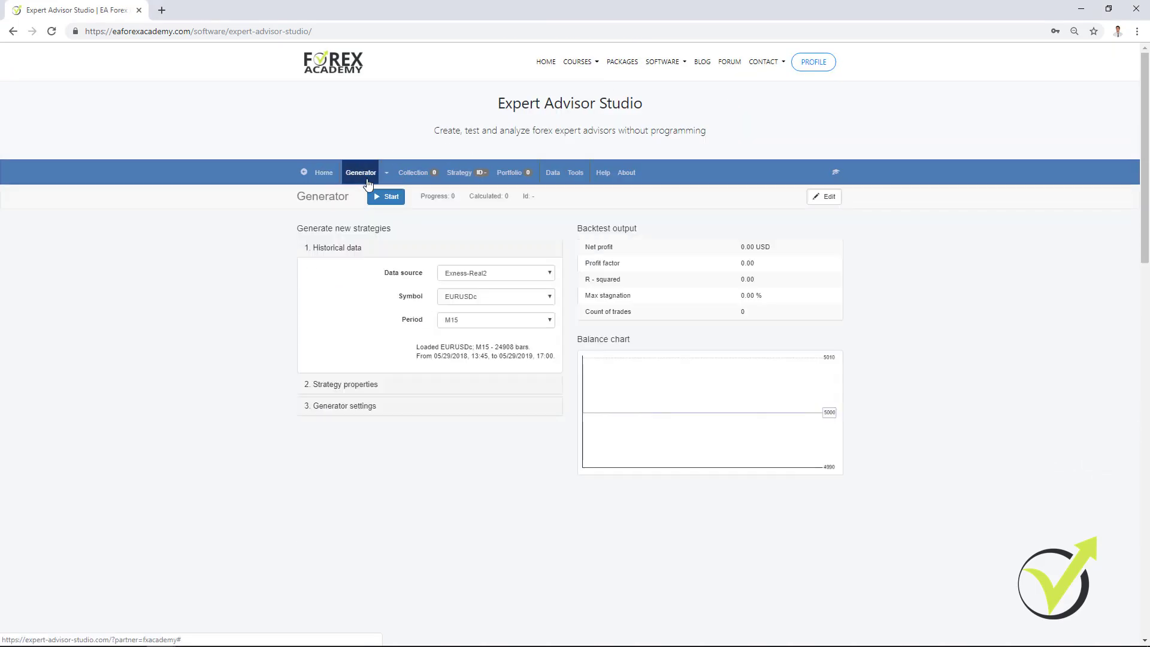
click(456, 274)
click(459, 286)
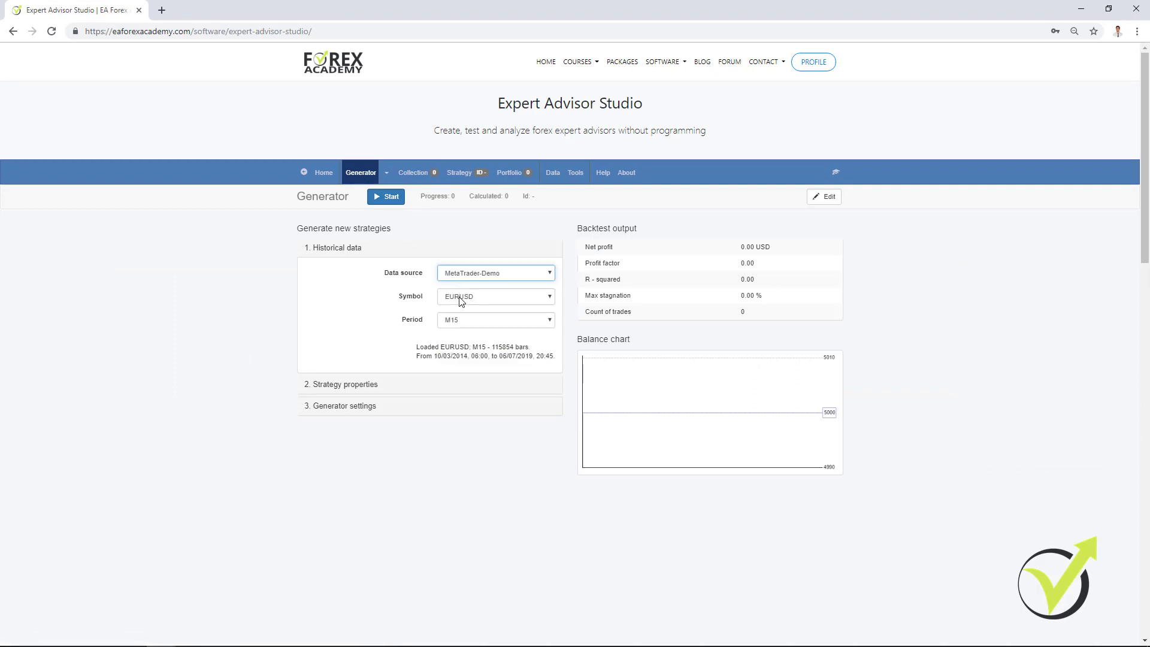
Check the Strategy properties for EURUSD and set the Generator's Working minutes to 600
click(352, 386)
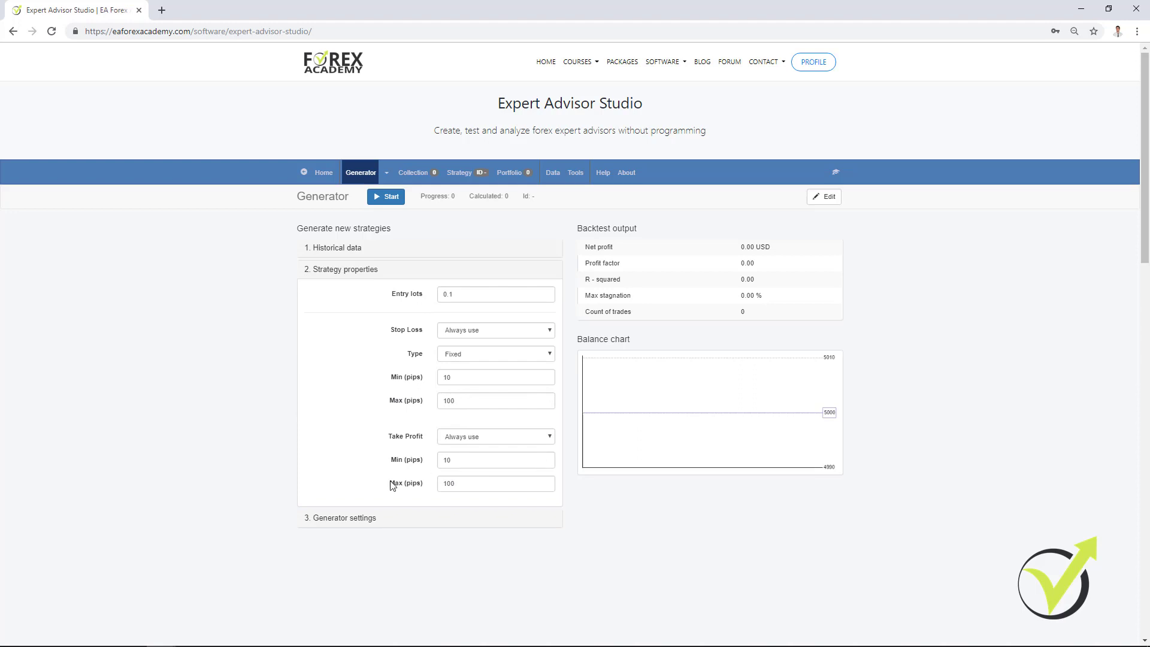
click(358, 519)
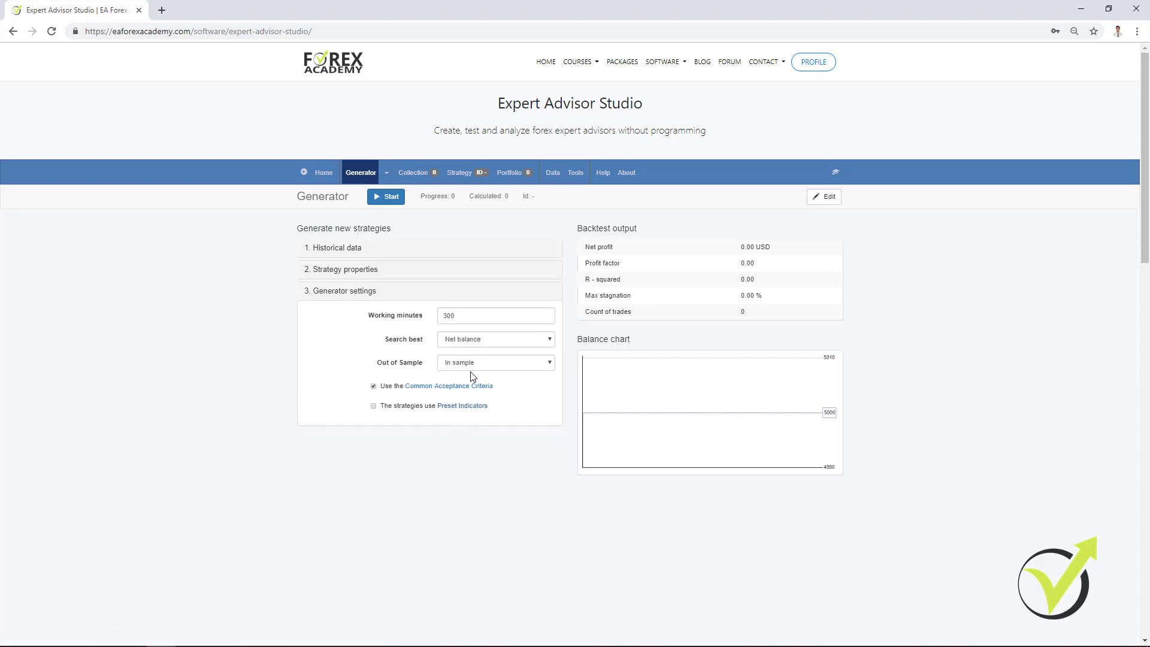
drag(477, 316, 370, 323)
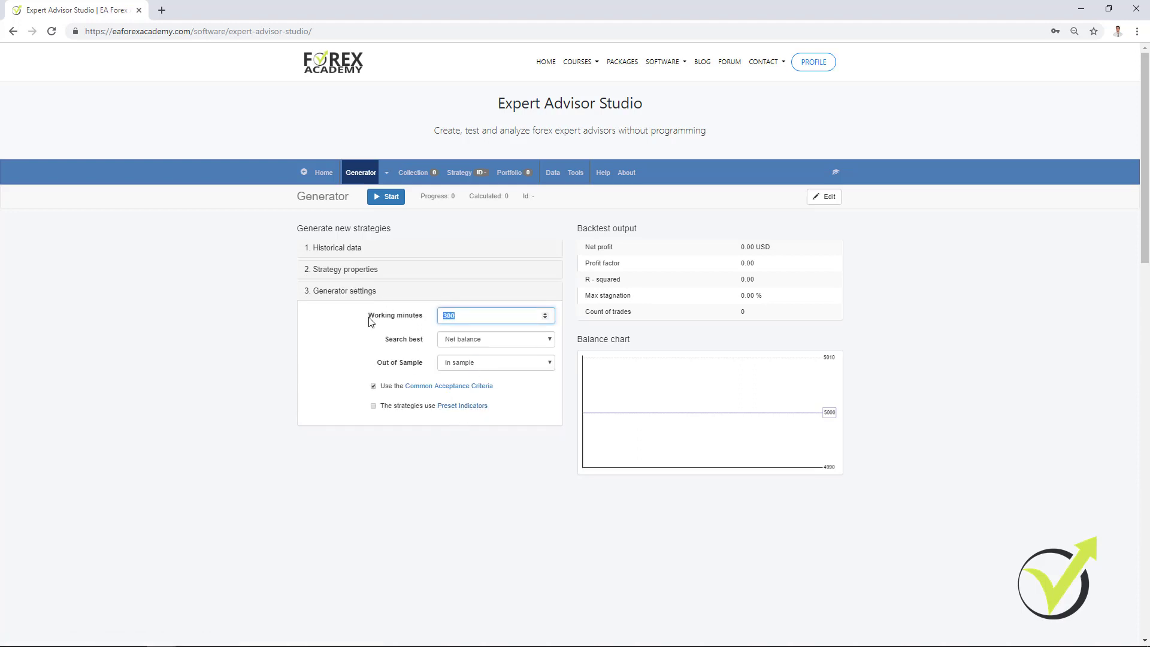
text(600)
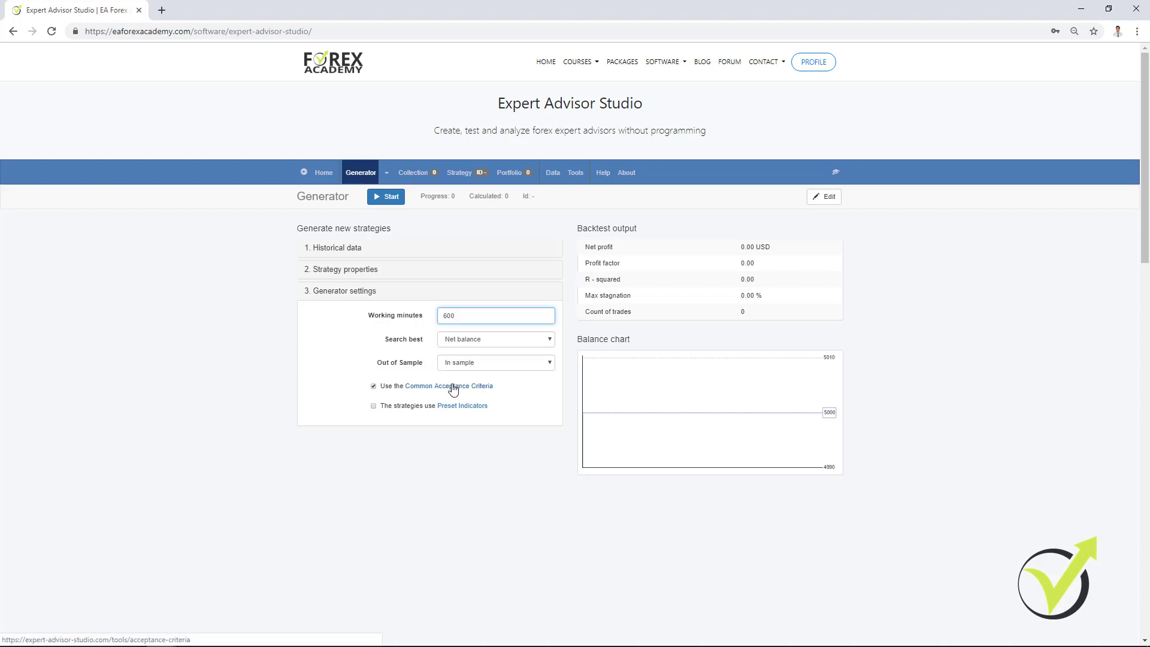
In the Common Acceptance Criteria, set minimum profit factor to 1.2 and minimum count of trades to 500, and remove minimum backtest quality
click(453, 387)
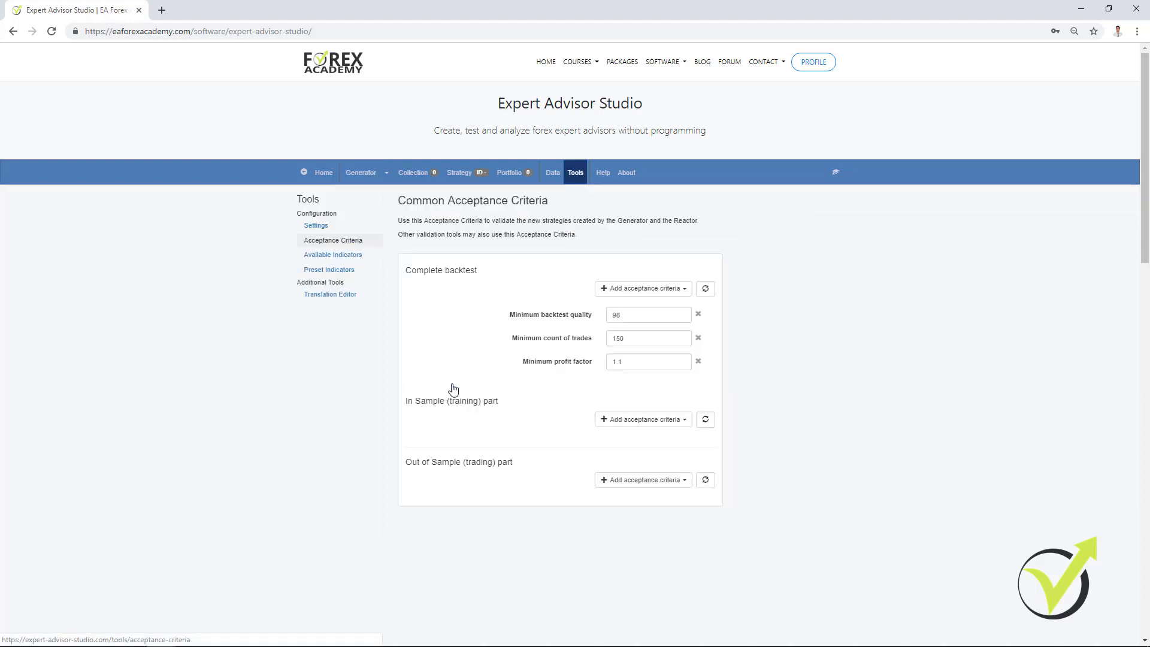
click(683, 360)
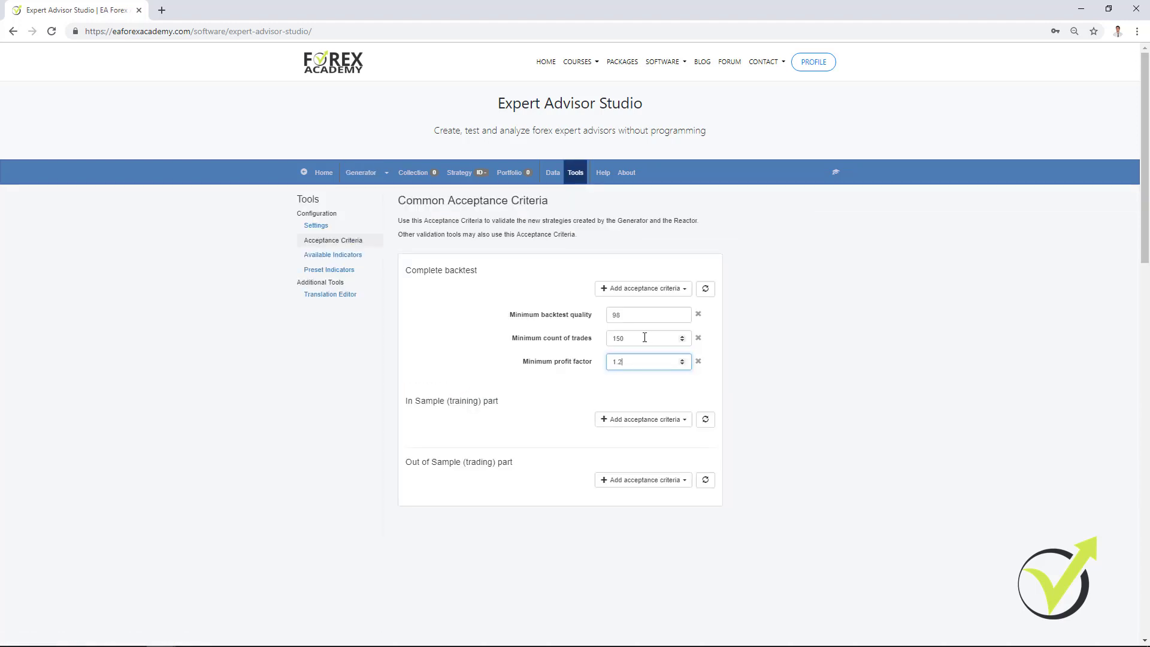
double_click(628, 339)
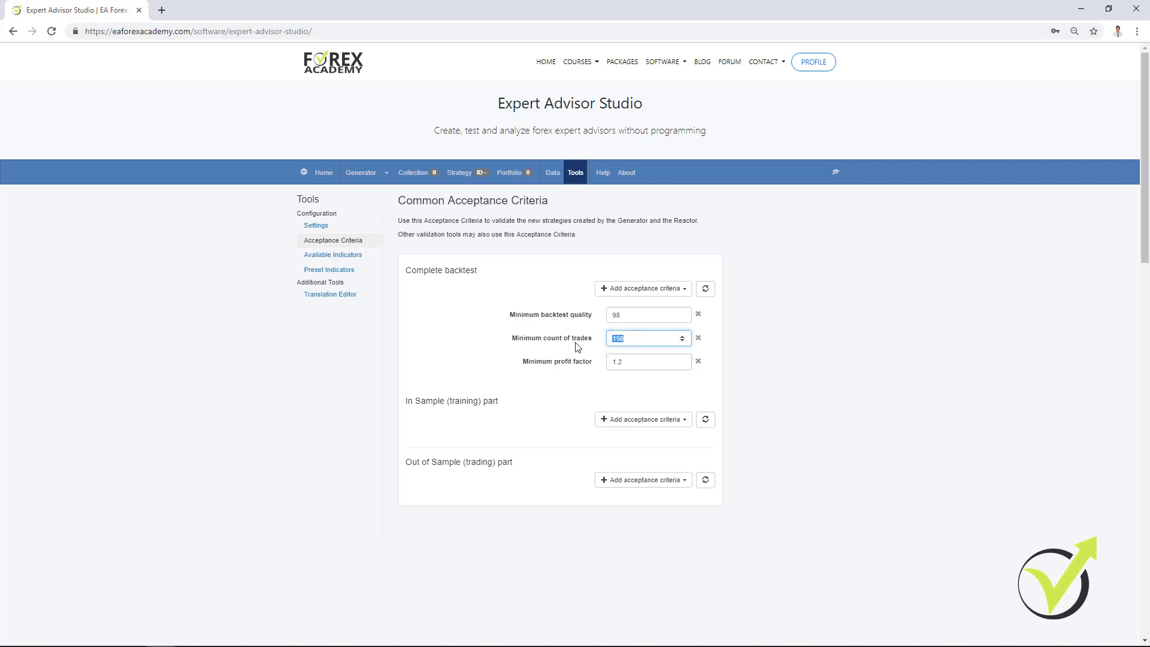
text(500)
click(698, 319)
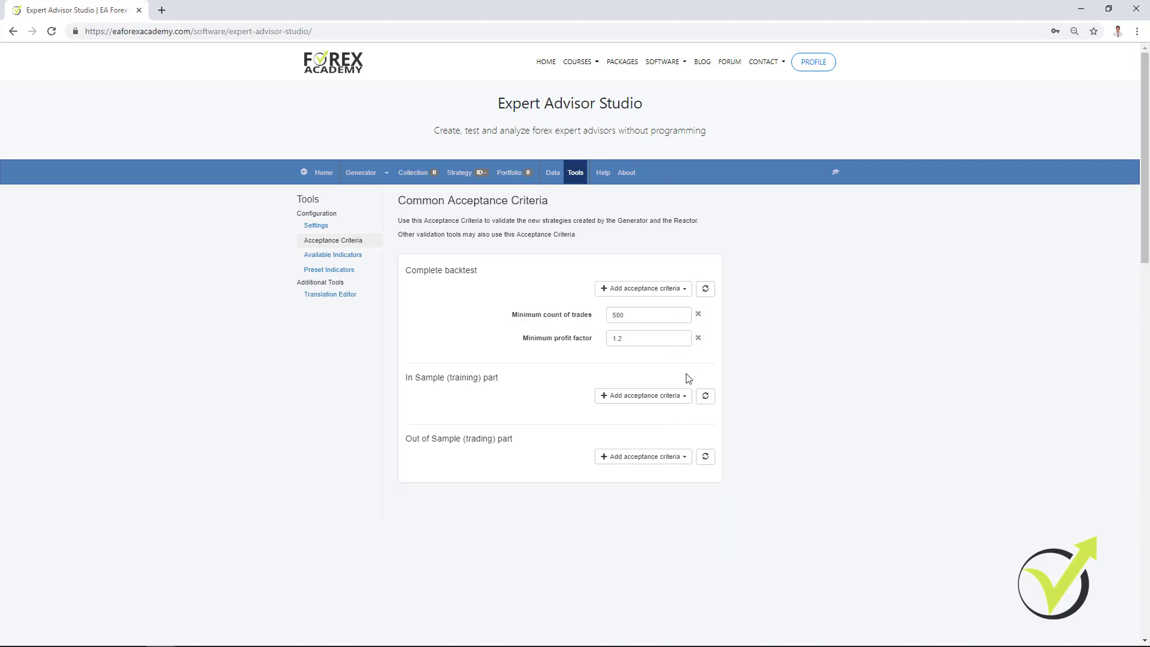
Recheck the Generator setup, start generating strategies for EURUSD M15 and reposition its reduced window over the EURGBP one
click(354, 175)
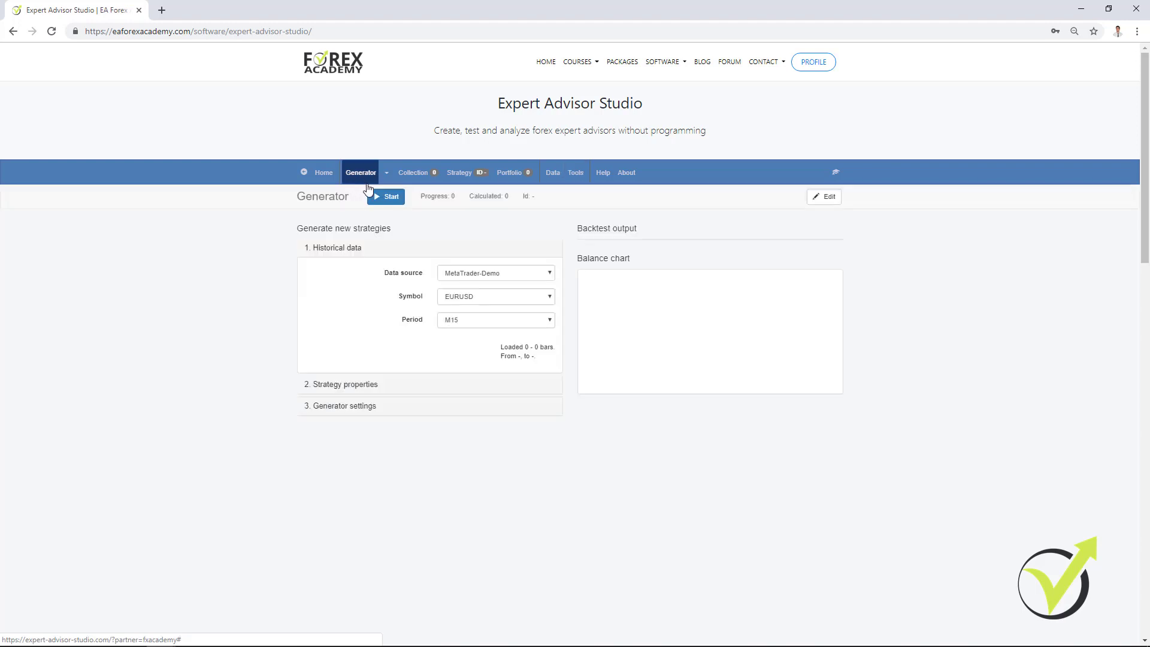
click(362, 406)
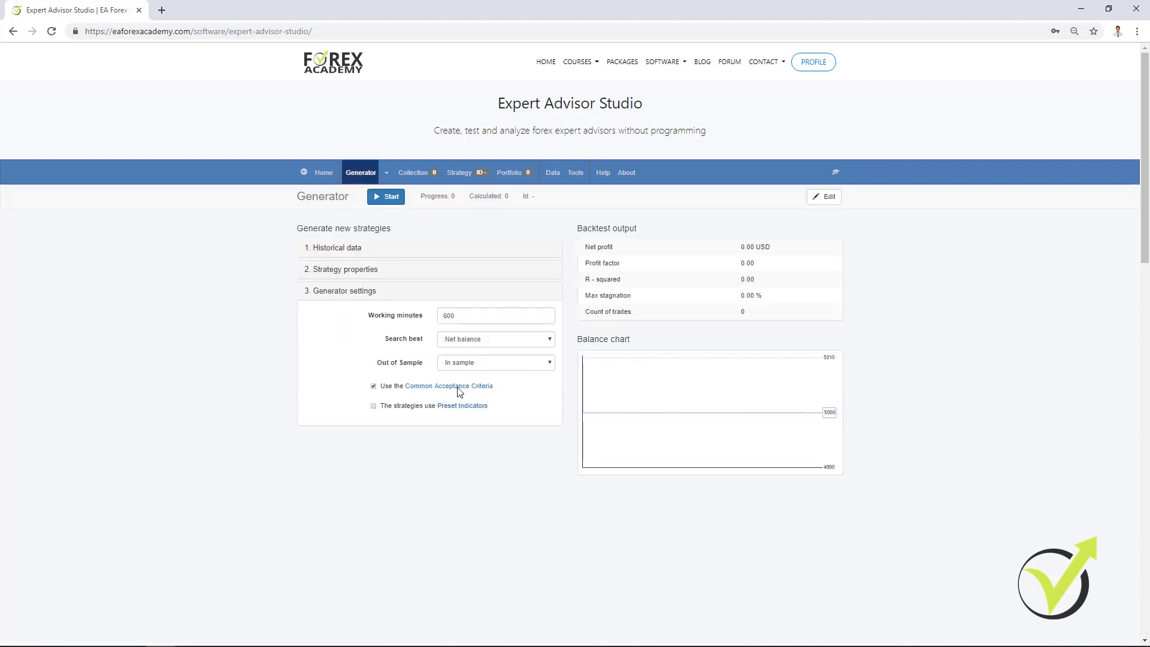
click(359, 271)
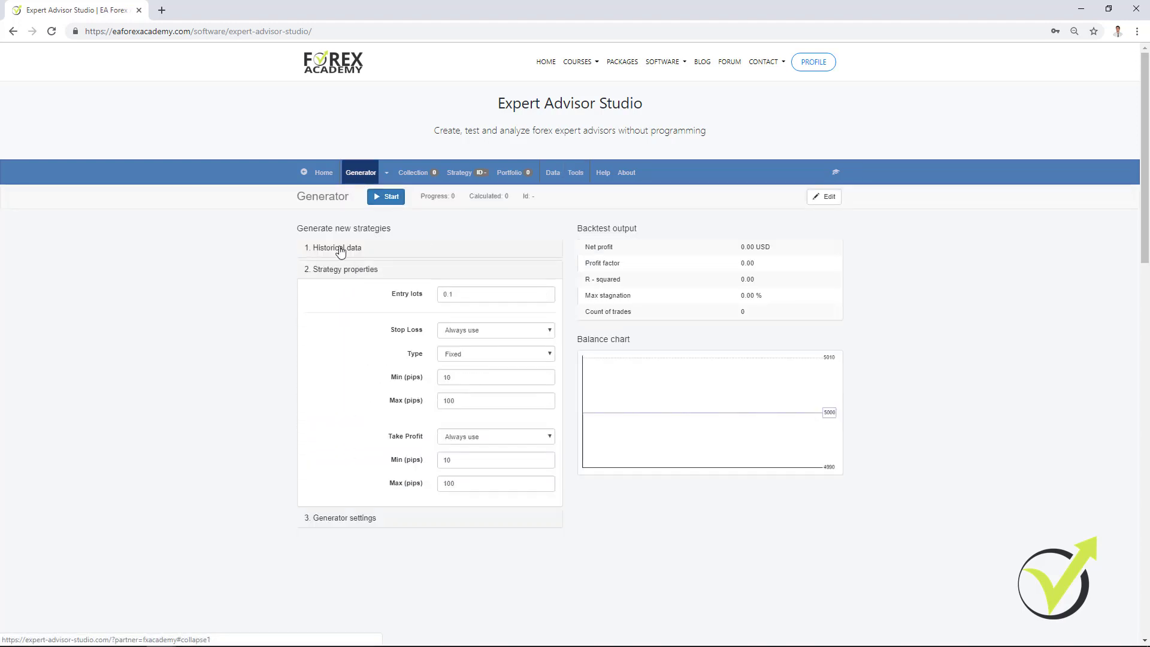
click(340, 250)
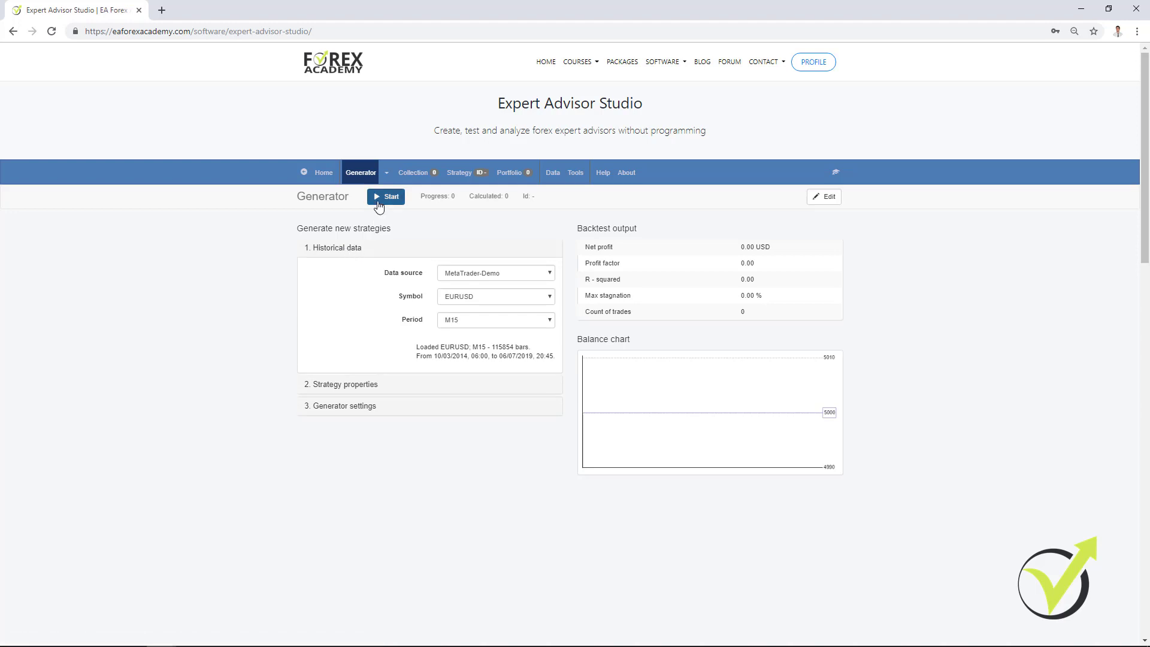
click(386, 197)
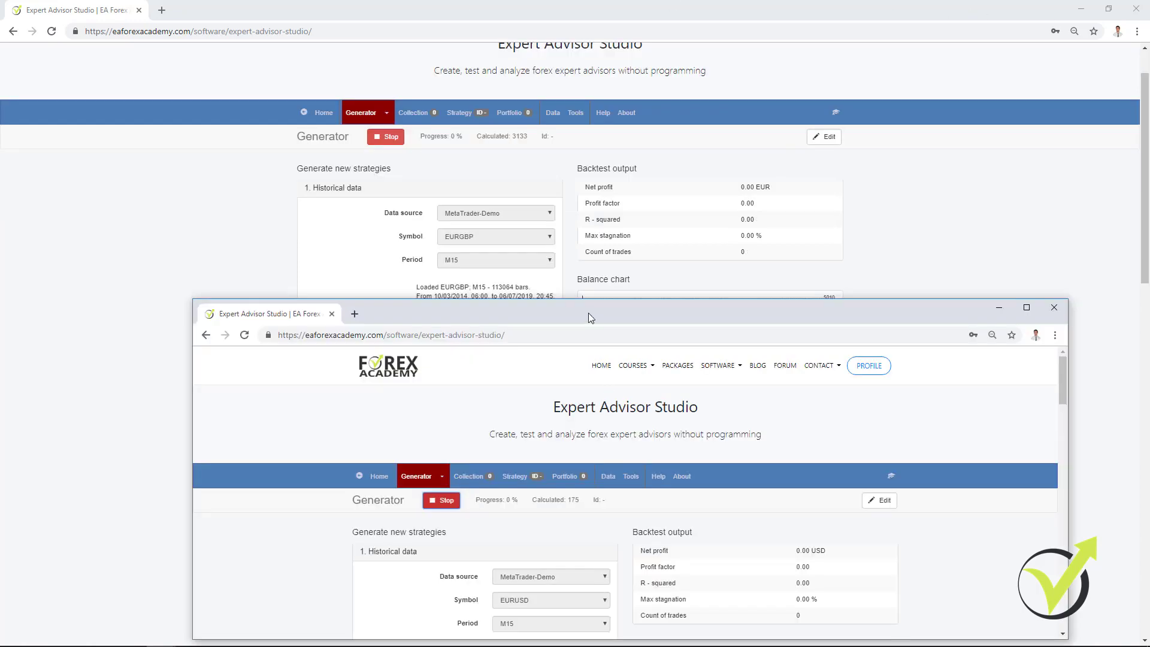
drag(589, 313, 442, 290)
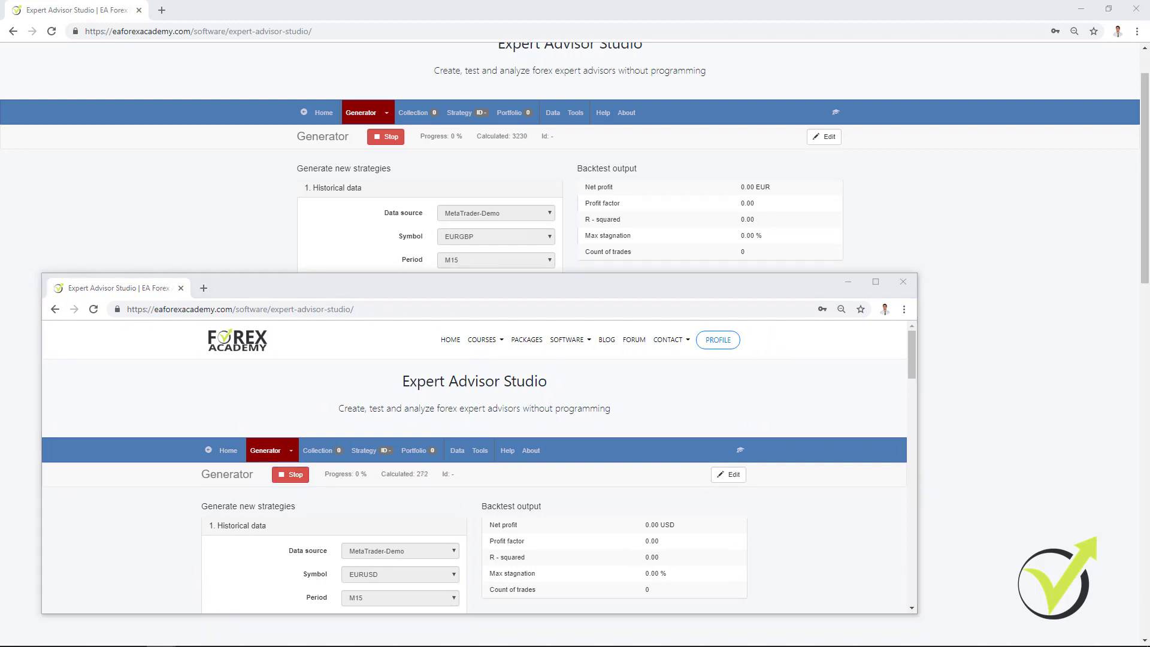
Open the Generator in a third Expert Advisor Studio window and choose MetaTrader-Demo as data source and GBPUSD as symbol
drag(1149, 54, 732, 84)
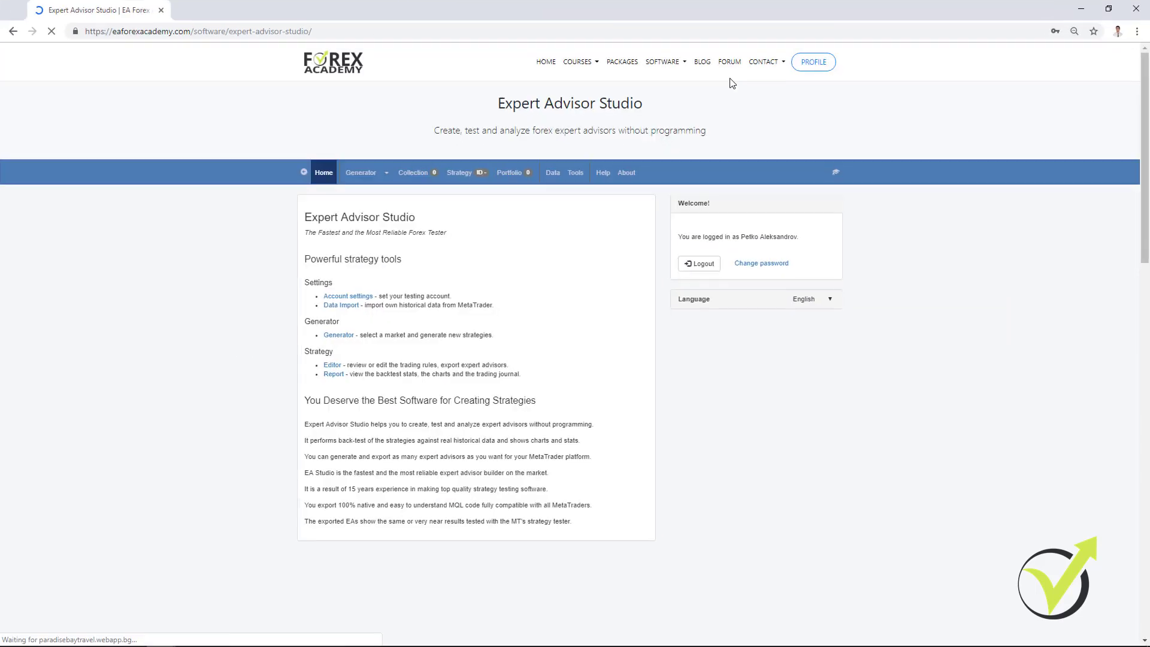
click(361, 173)
click(462, 275)
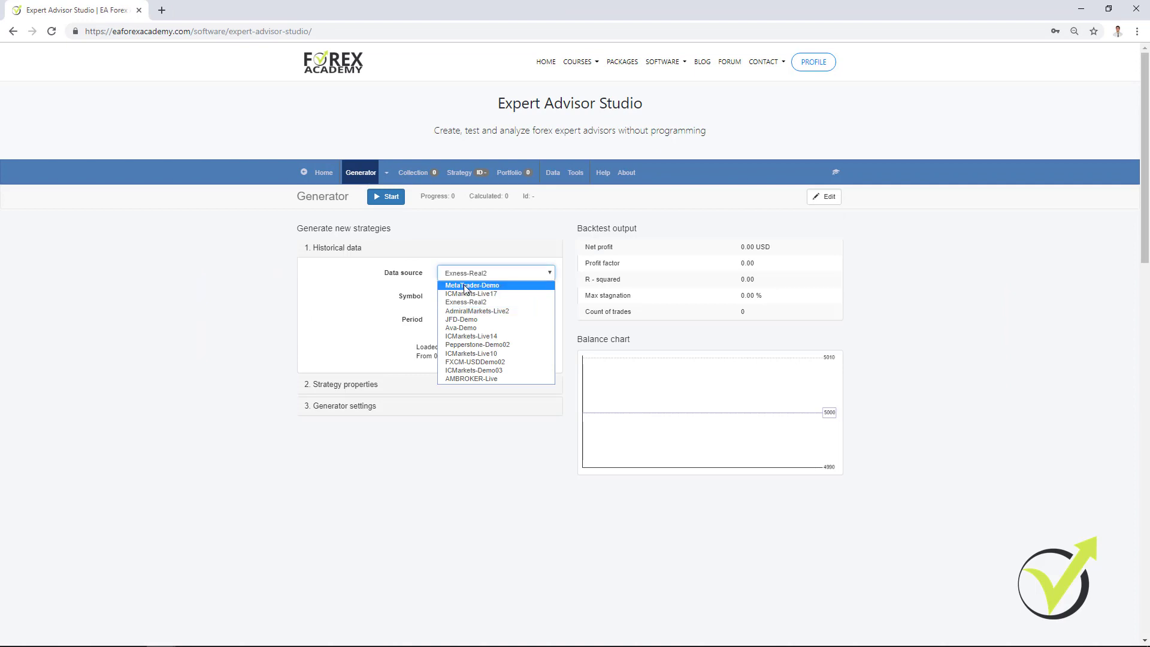
click(465, 283)
click(468, 296)
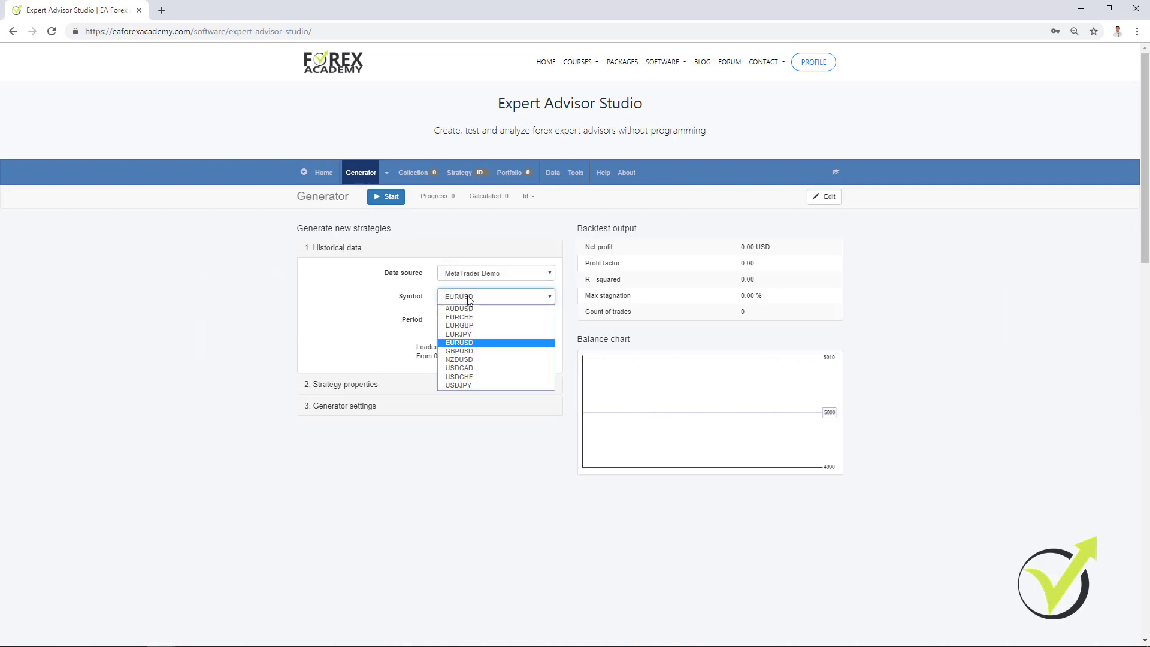
click(486, 353)
Check the Strategy properties for GBPUSD and set the Generator's Working minutes to 600
click(367, 387)
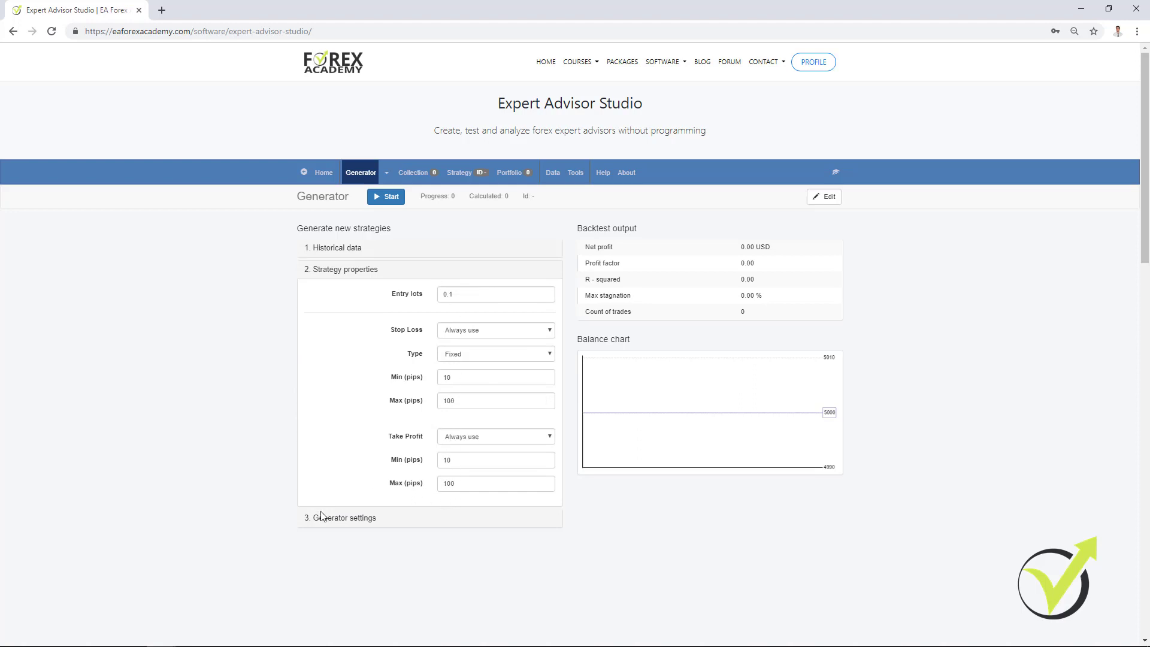
click(330, 525)
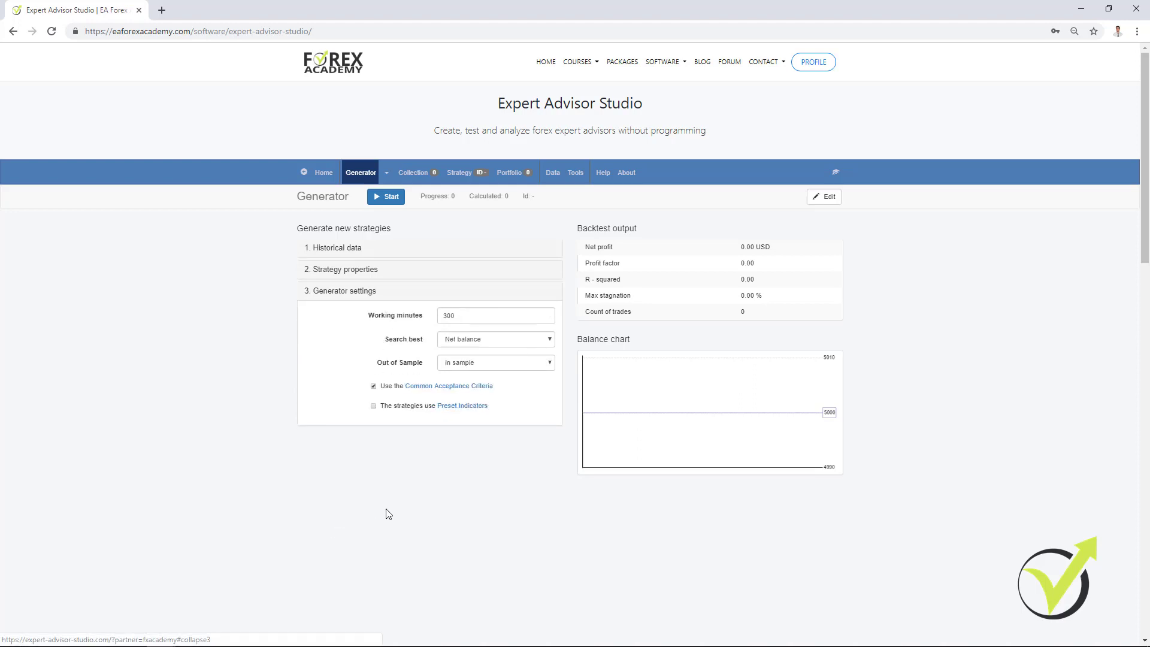
key(Tab)
text(600)
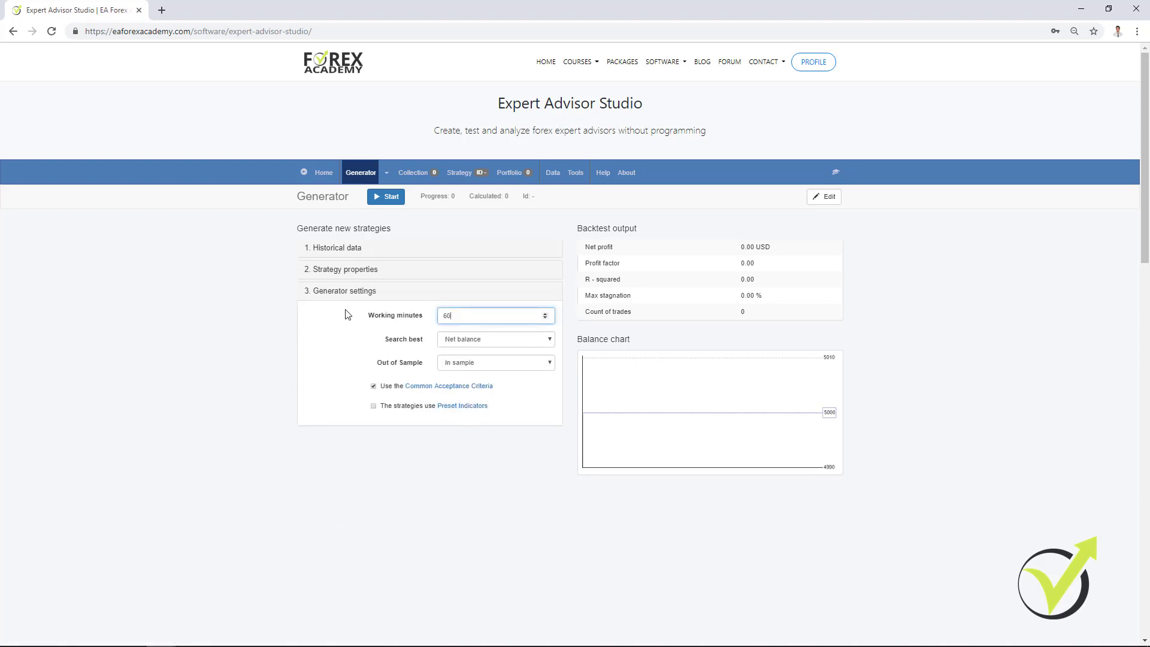
In the third window's Common Acceptance Criteria, set the complete backtest's minimum profit factor to 1.2 and minimum count of trades to 500
click(452, 388)
click(682, 359)
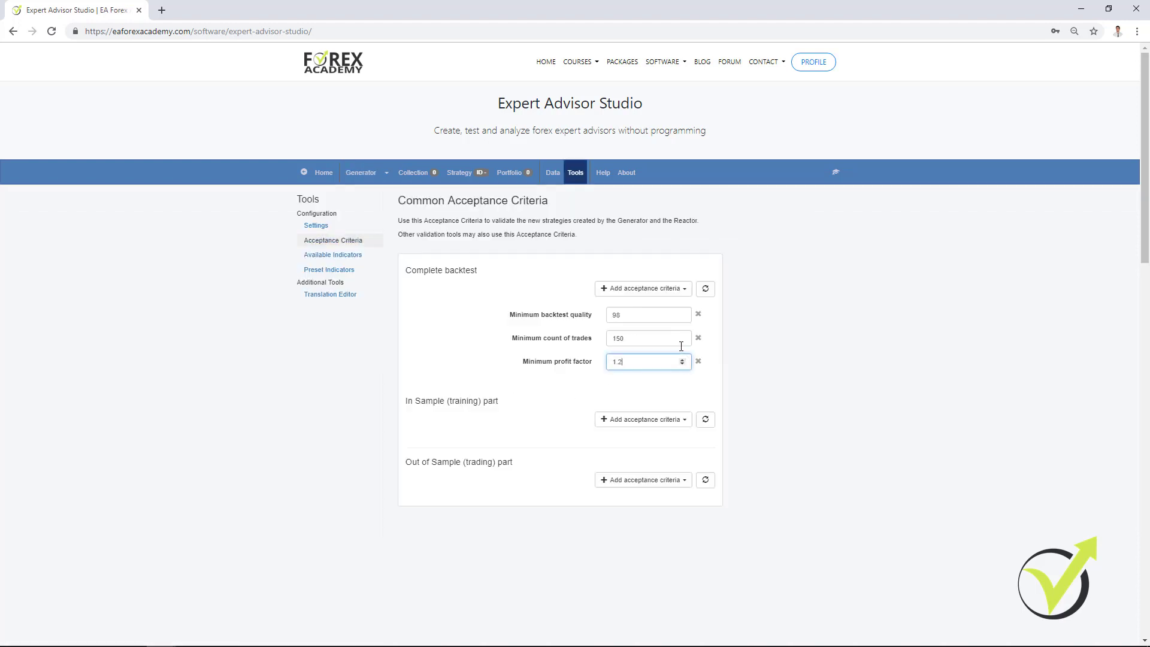
double_click(682, 339)
text(500)
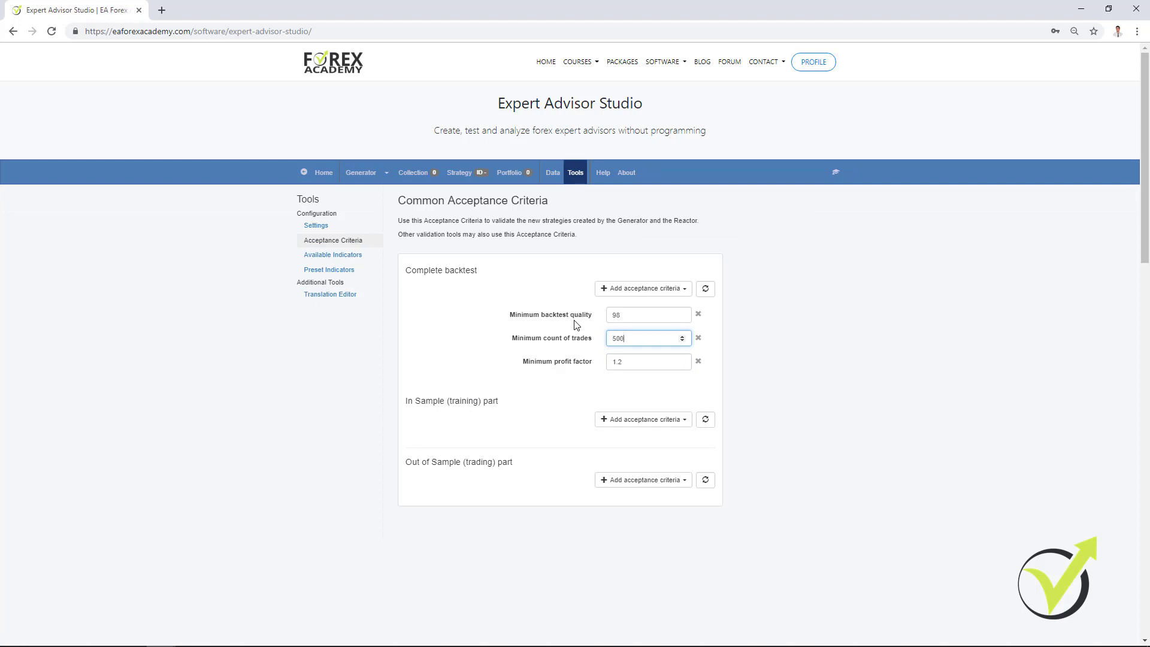
Return to the Generator, start generating strategies for GBPUSD and reposition its reduced window beside the EURUSD one
click(362, 172)
click(354, 407)
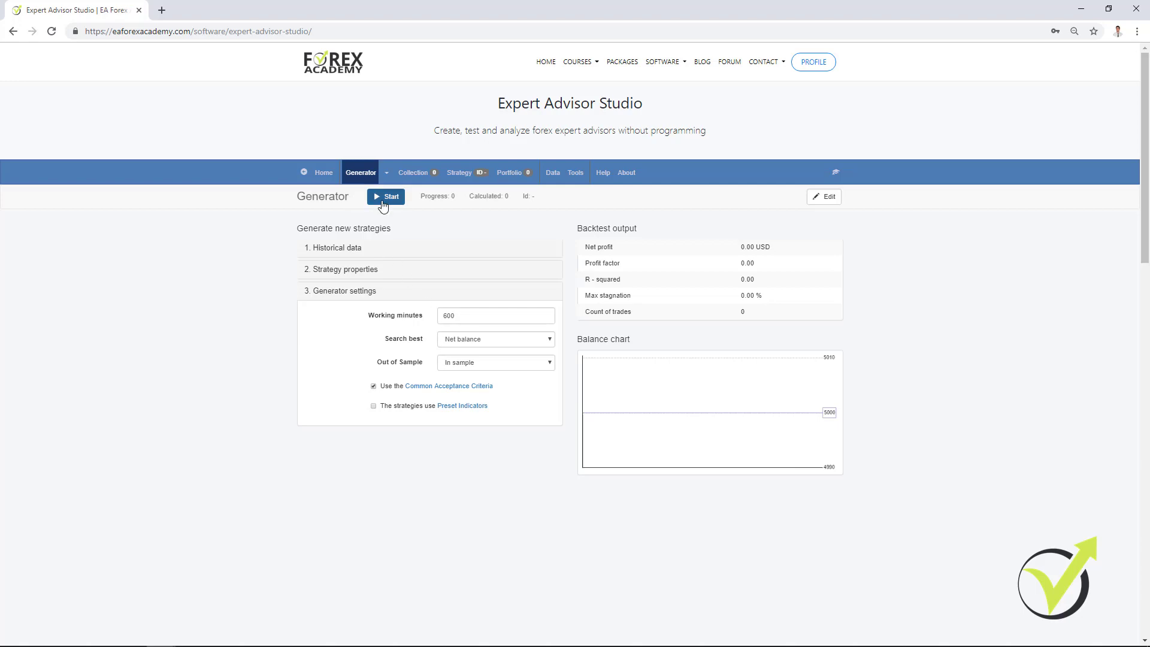
click(386, 199)
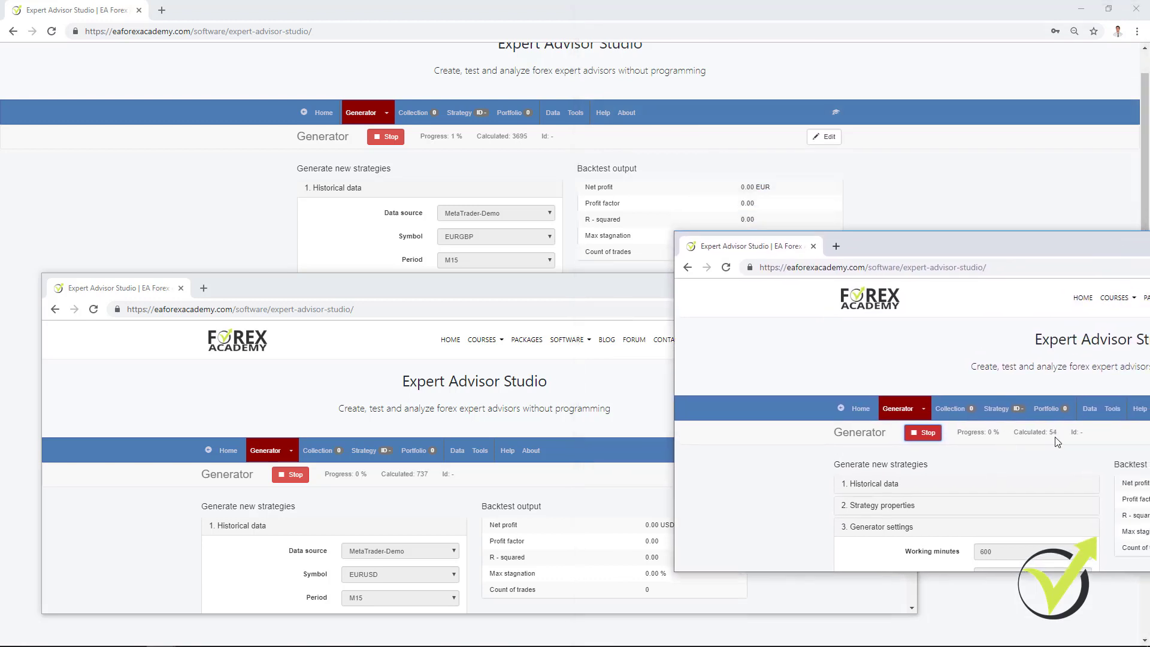
drag(1005, 248, 863, 264)
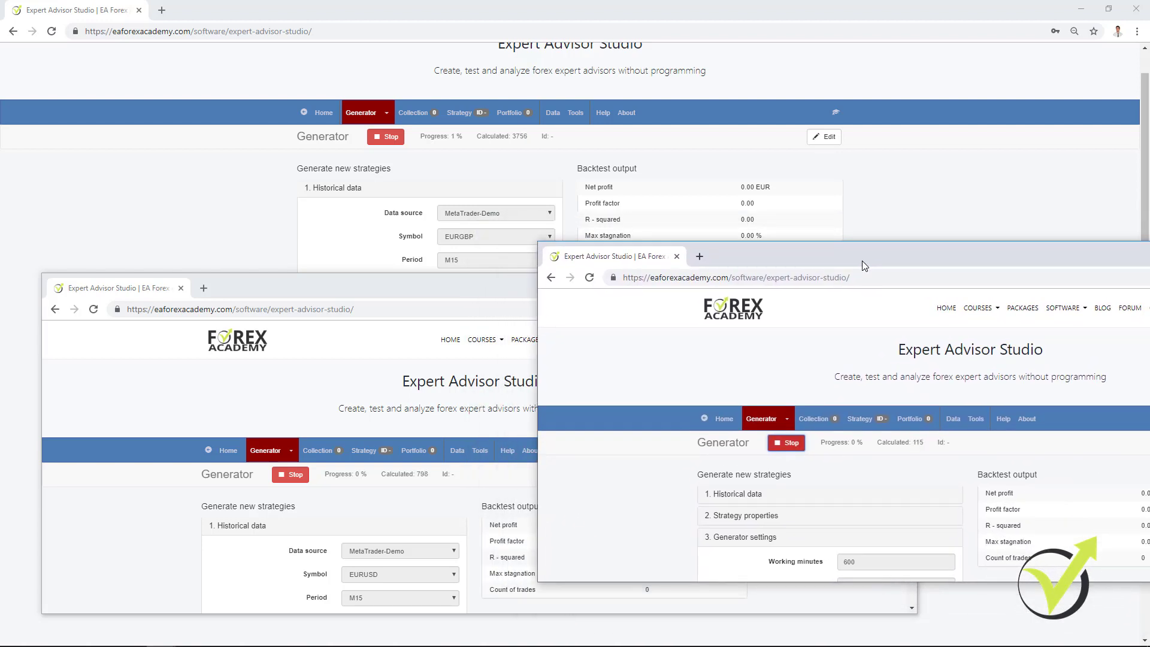